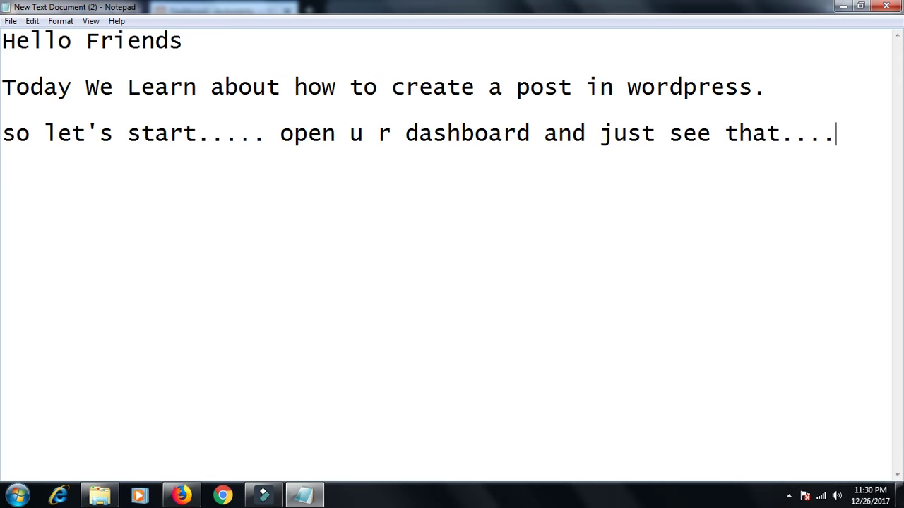
Switch to Firefox and open the list of all posts in the WordPress admin.
{"action": "left_click", "coordinate": [181, 496]}
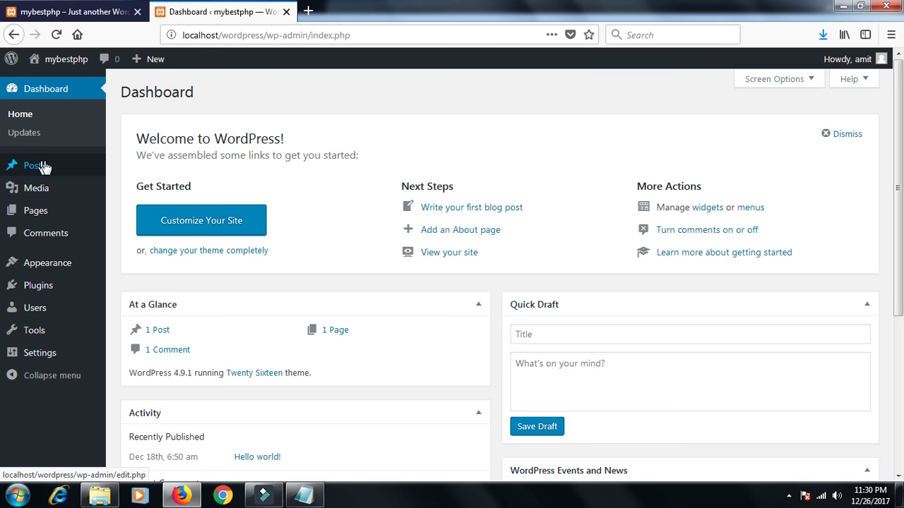
{"action": "mouse_move", "coordinate": [32, 170]}
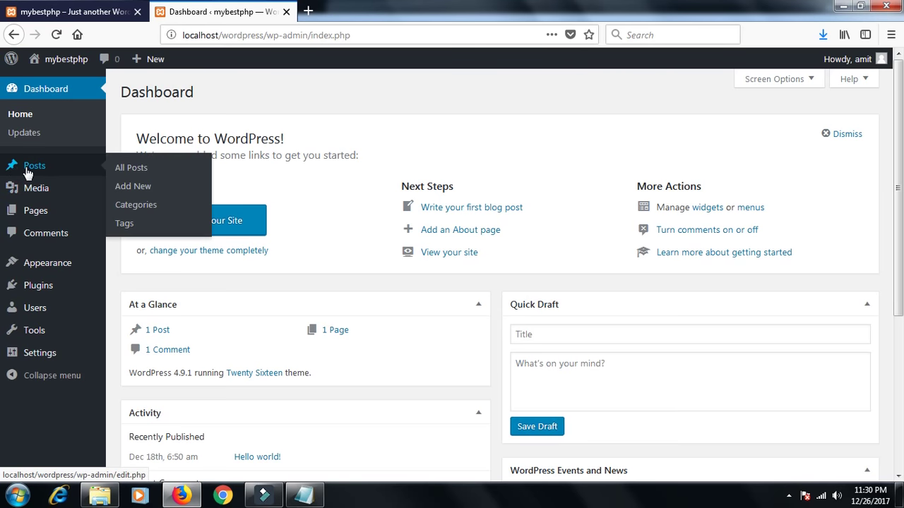
{"action": "left_click", "coordinate": [123, 171]}
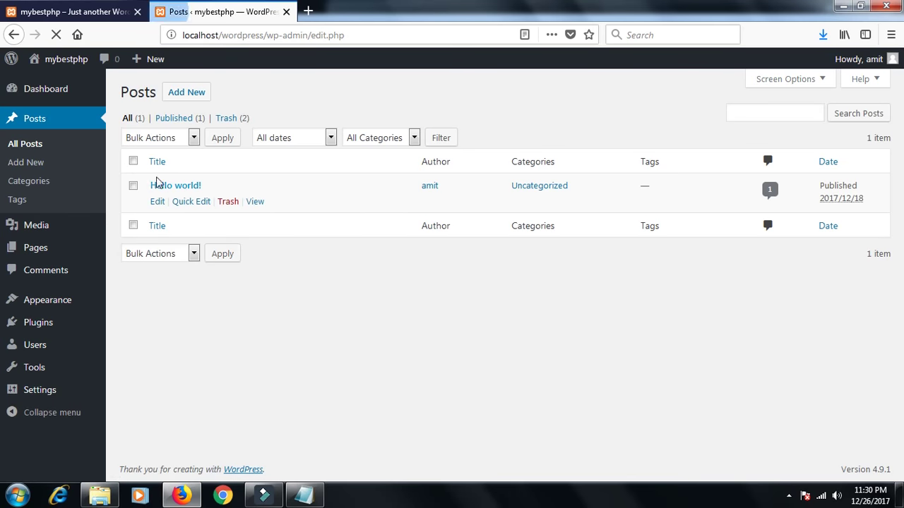
Reload the mybestphp site's front page and examine which posts it displays.
{"action": "left_click", "coordinate": [106, 12]}
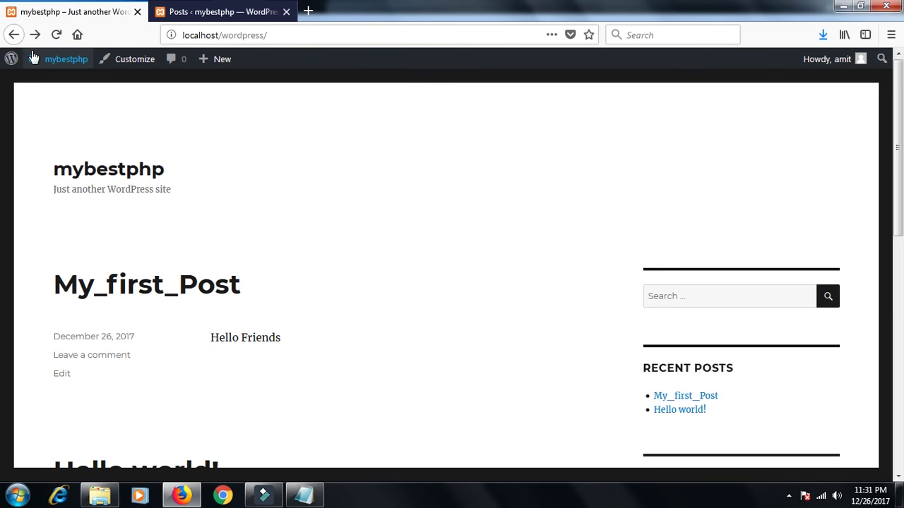
{"action": "left_click", "coordinate": [56, 35]}
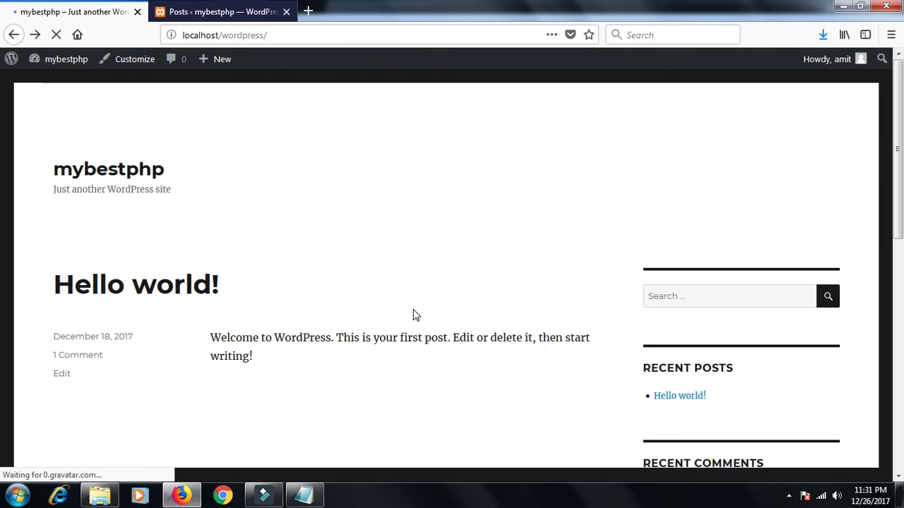
{"action": "left_click_drag", "start_coordinate": [56, 284], "coordinate": [223, 341]}
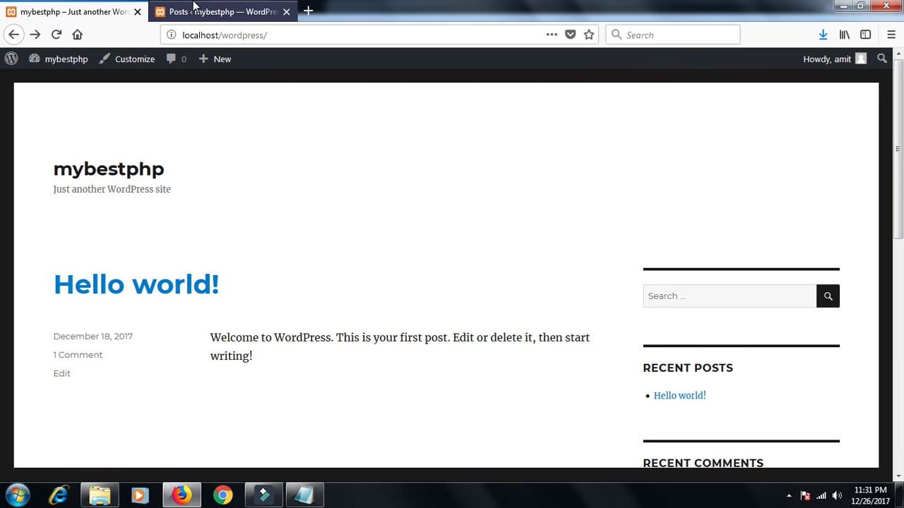
Start a new post in the WordPress admin and title it "My_First_post".
{"action": "left_click", "coordinate": [200, 10]}
{"action": "left_click", "coordinate": [186, 95]}
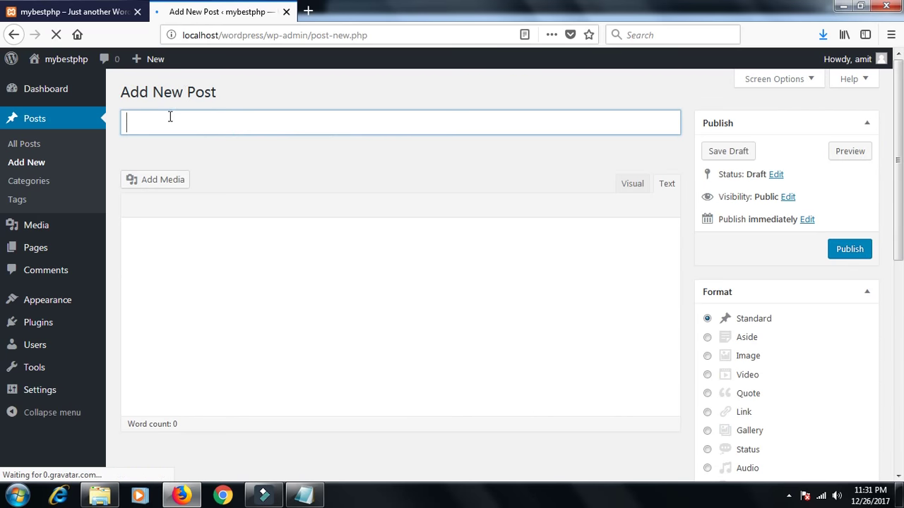
{"action": "left_click", "coordinate": [169, 117]}
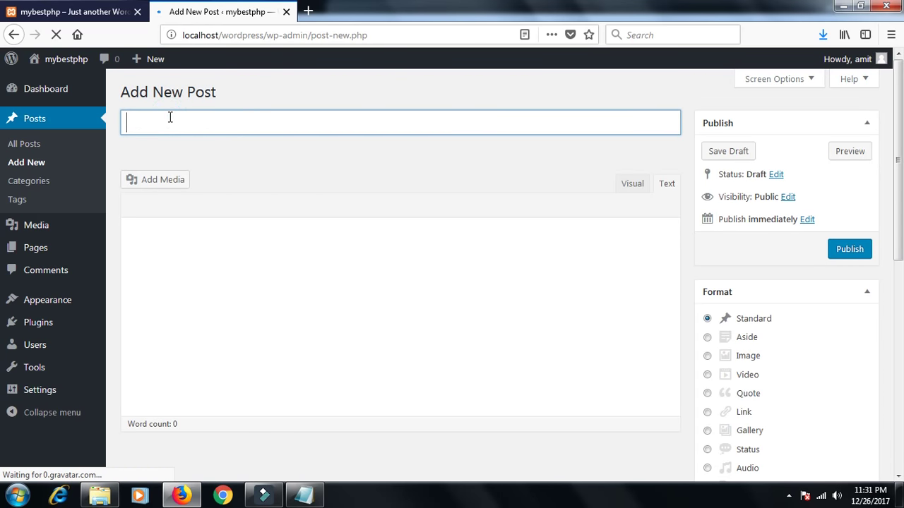
{"action": "type", "text": "My"}
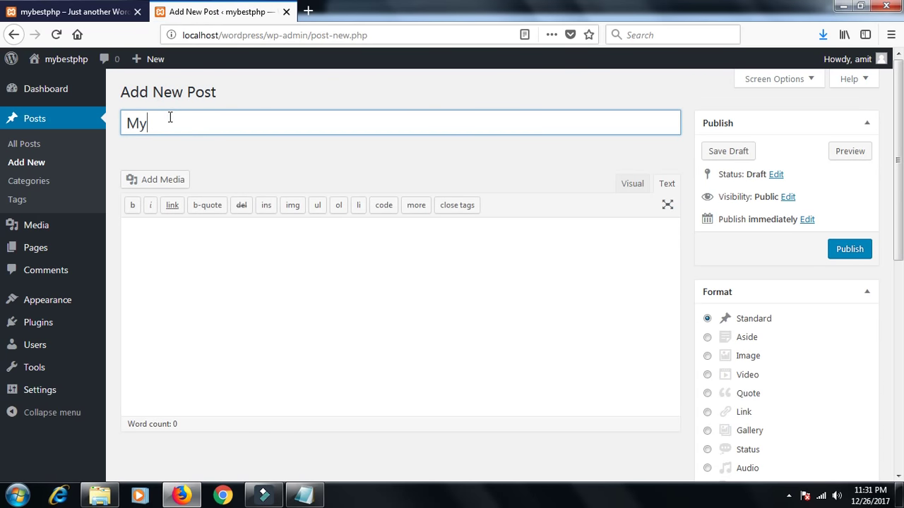
{"action": "type", "text": "_First_post"}
{"action": "left_click", "coordinate": [226, 277]}
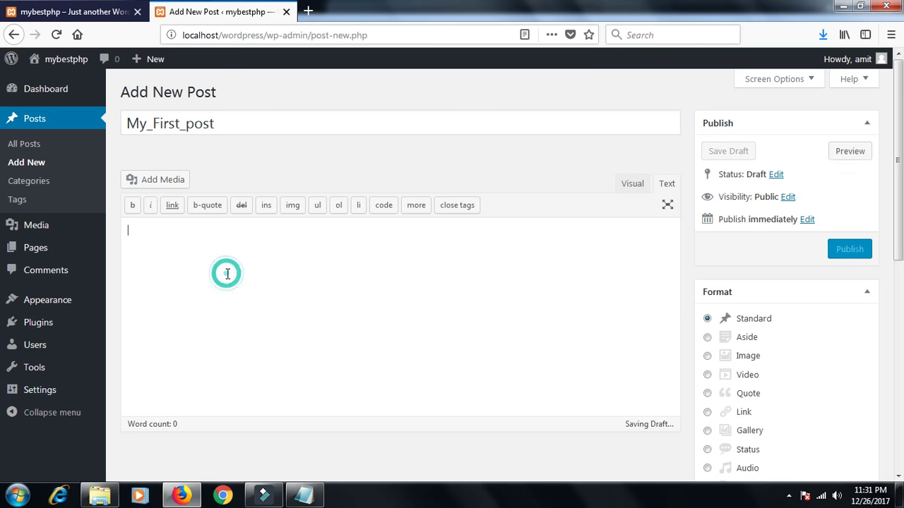
Copy the post title into the Notepad notes and complete the line as "My_First_post is post title ........".
{"action": "double_click", "coordinate": [243, 125]}
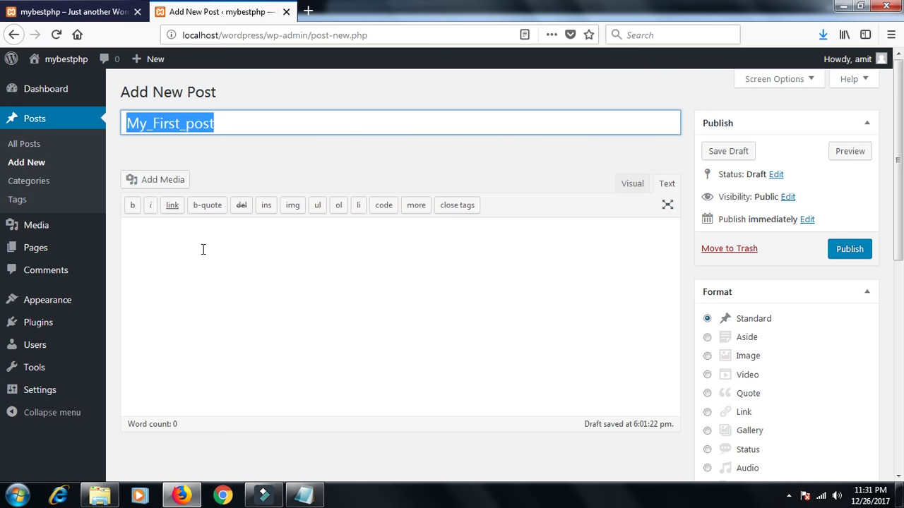
{"action": "left_click", "coordinate": [271, 114]}
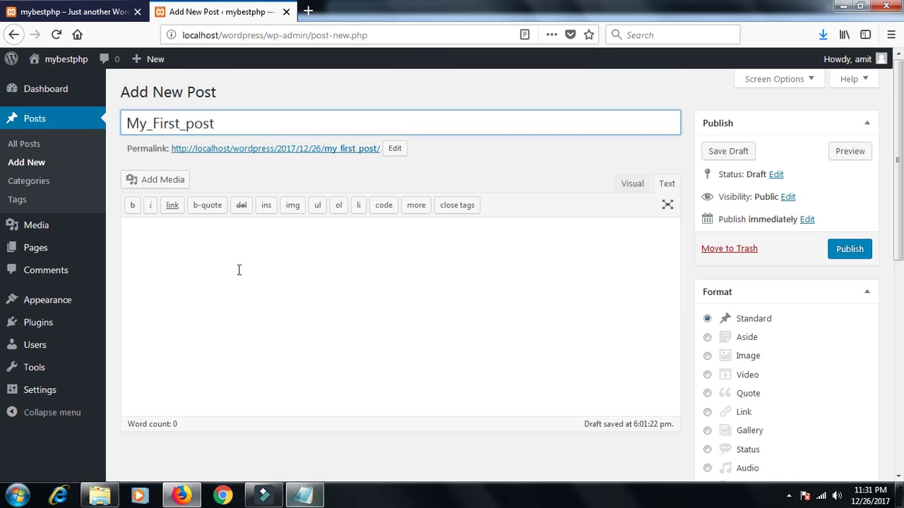
{"action": "double_click", "coordinate": [246, 126]}
{"action": "key", "text": "ctrl+c"}
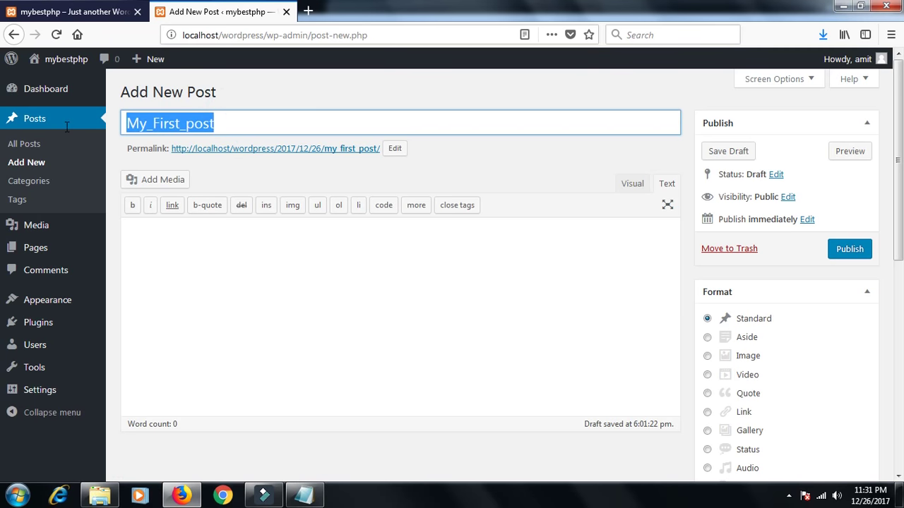
{"action": "left_click", "coordinate": [304, 495]}
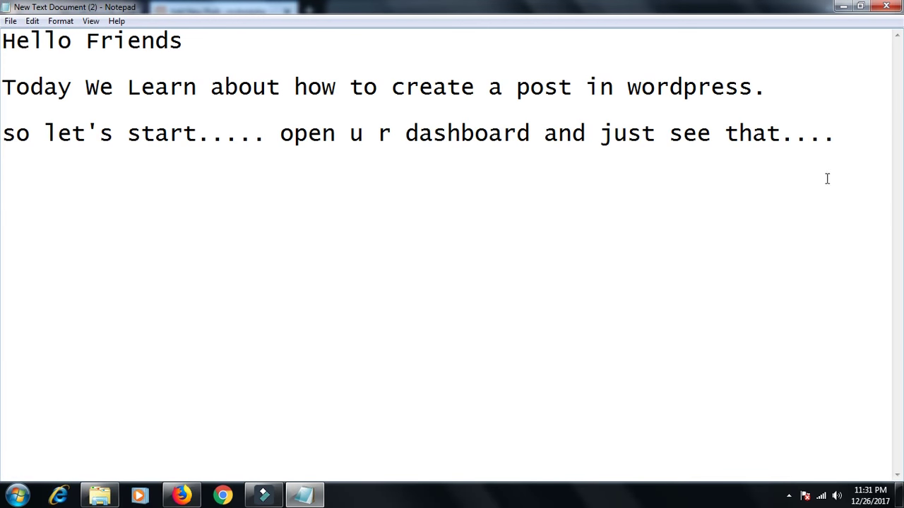
{"action": "key", "text": "ctrl+v"}
{"action": "type", "text": "is post title ."}
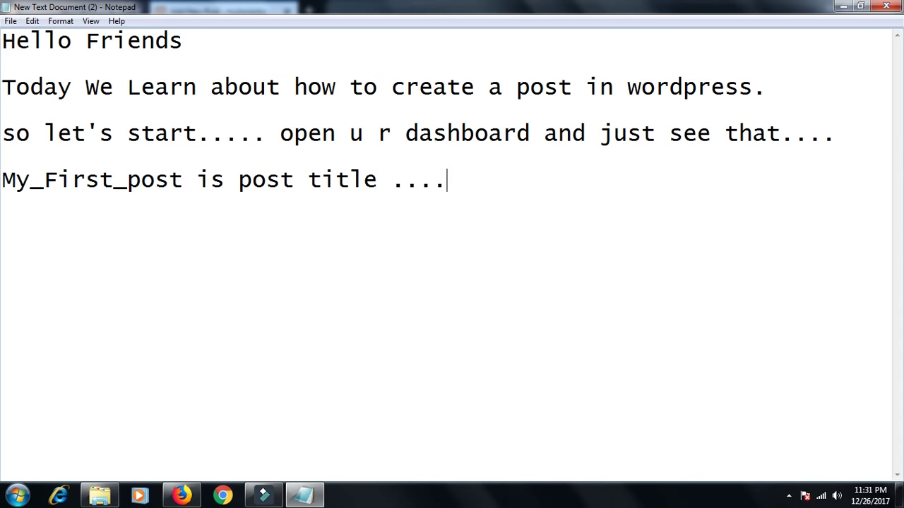
Add the line "and if u want to write somthing...than..." below the post title note.
{"action": "key", "text": "Return"}
{"action": "type", "text": "and "}
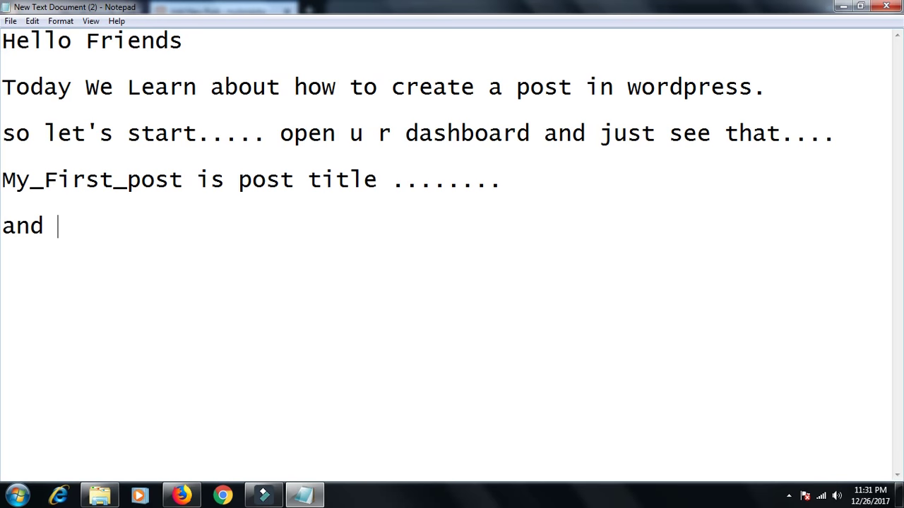
{"action": "type", "text": "if u want to write"}
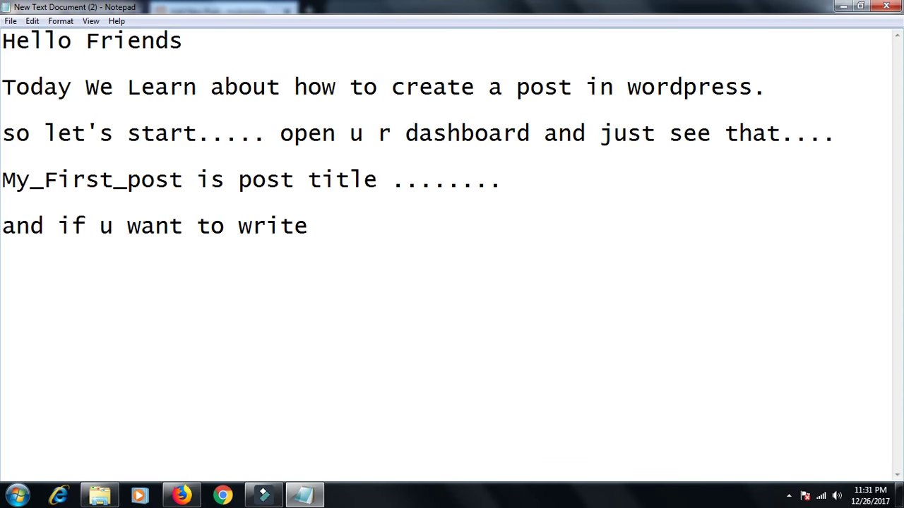
{"action": "type", "text": " somthing"}
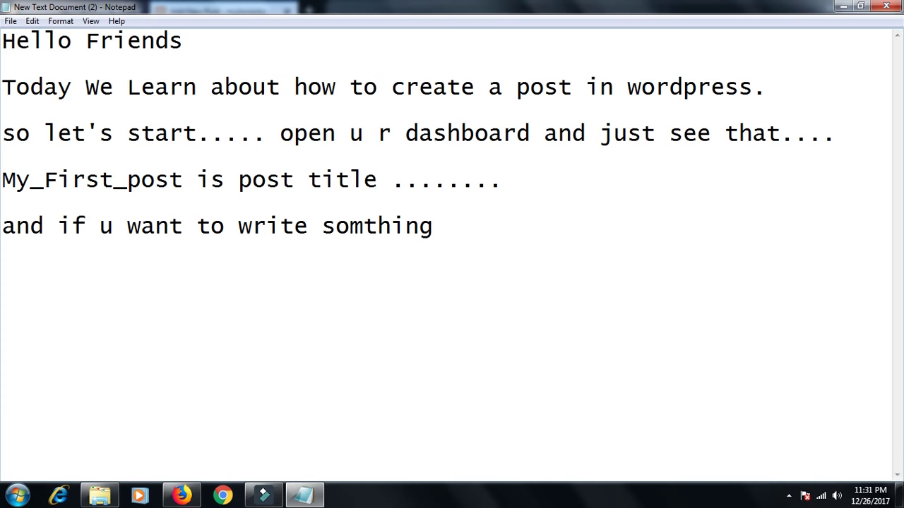
{"action": "type", "text": "...than..."}
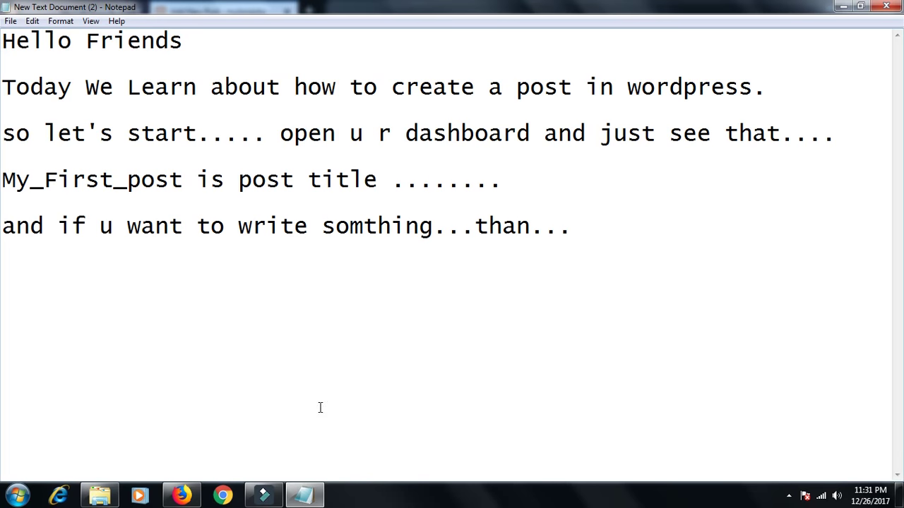
Return to the post in Firefox, write "Hello MyBestPhp" as its body, and check it in the Visual editor mode.
{"action": "left_click", "coordinate": [182, 495]}
{"action": "left_click", "coordinate": [262, 252]}
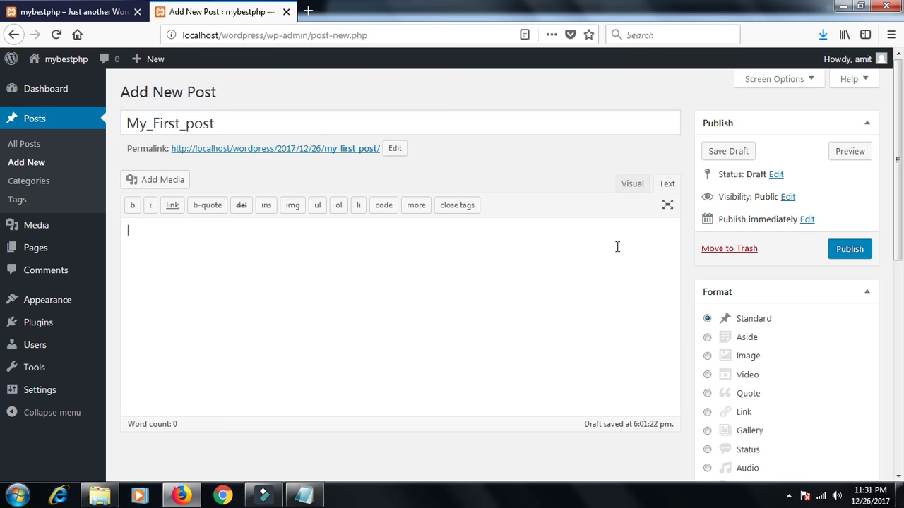
{"action": "left_click", "coordinate": [220, 289]}
{"action": "left_click_drag", "start_coordinate": [205, 230], "coordinate": [131, 230]}
{"action": "left_click", "coordinate": [349, 286]}
{"action": "left_click", "coordinate": [633, 185]}
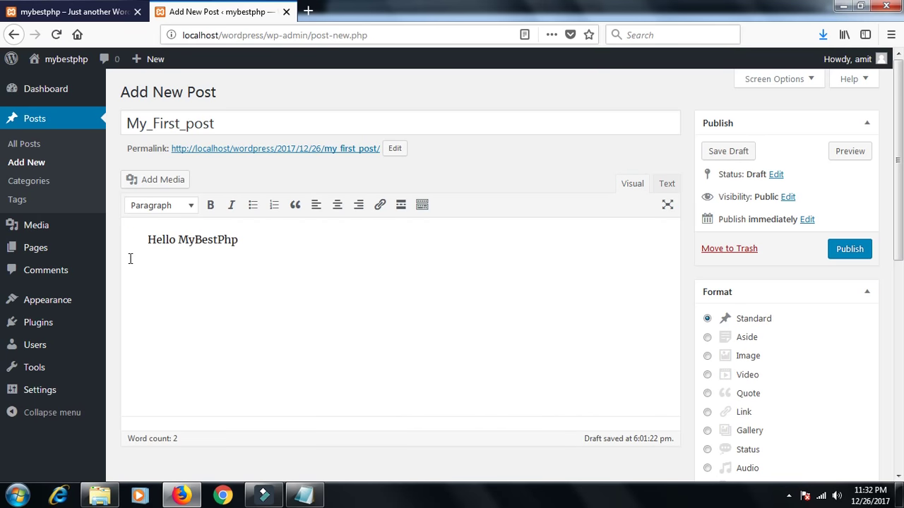
{"action": "left_click", "coordinate": [667, 186]}
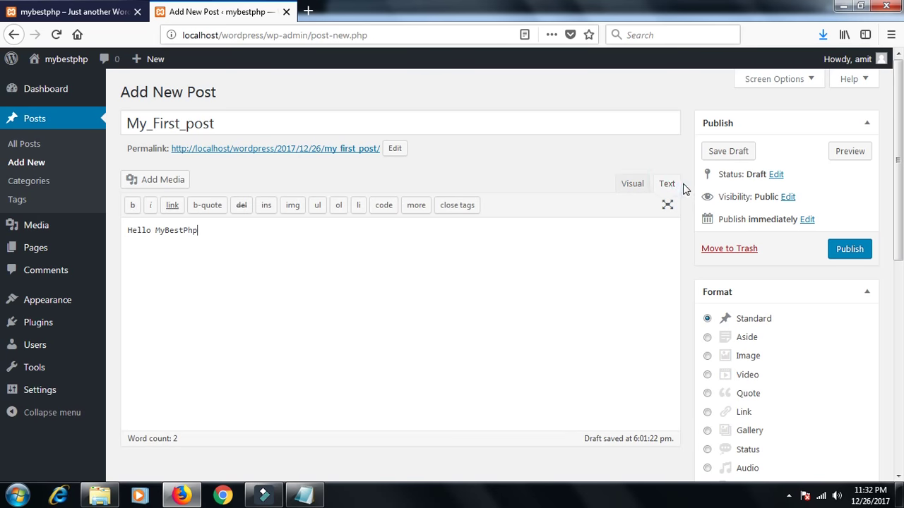
Switch to Notepad and add the line "only work on text ......visual is use for how to show...." at the end of the notes.
{"action": "left_click", "coordinate": [305, 495]}
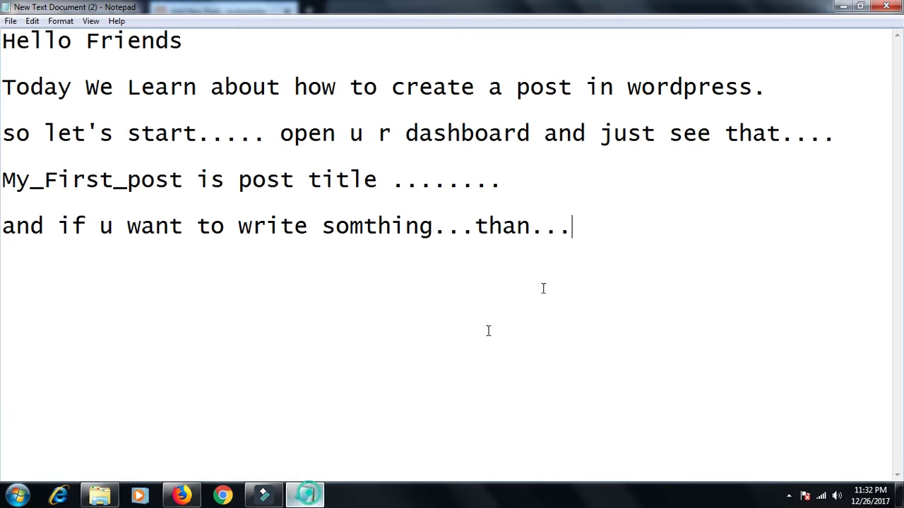
{"action": "key", "text": "Return"}
{"action": "type", "text": "onl"}
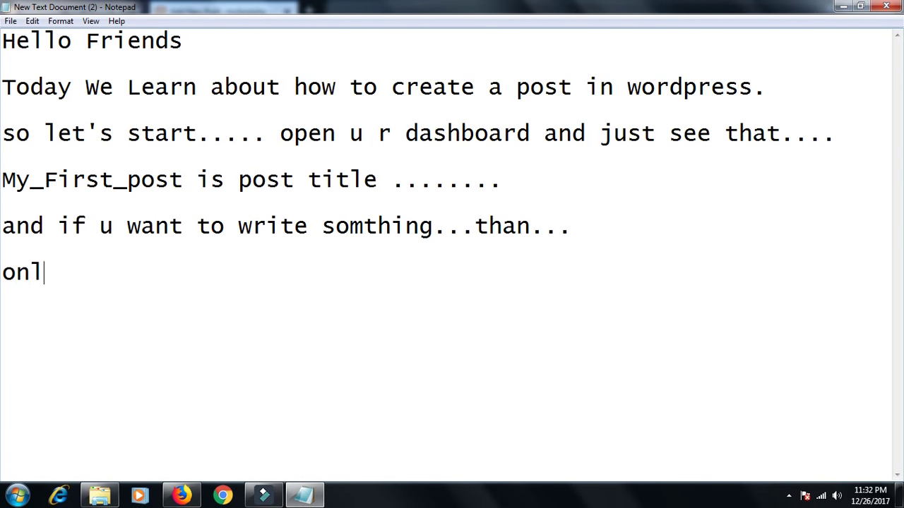
{"action": "type", "text": "y wo"}
{"action": "type", "text": "rk on t"}
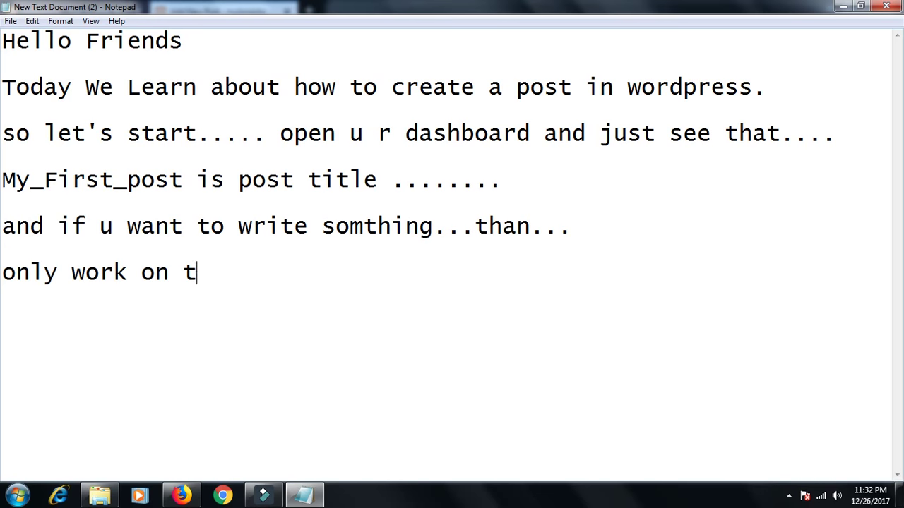
{"action": "type", "text": "ext ......visual see"}
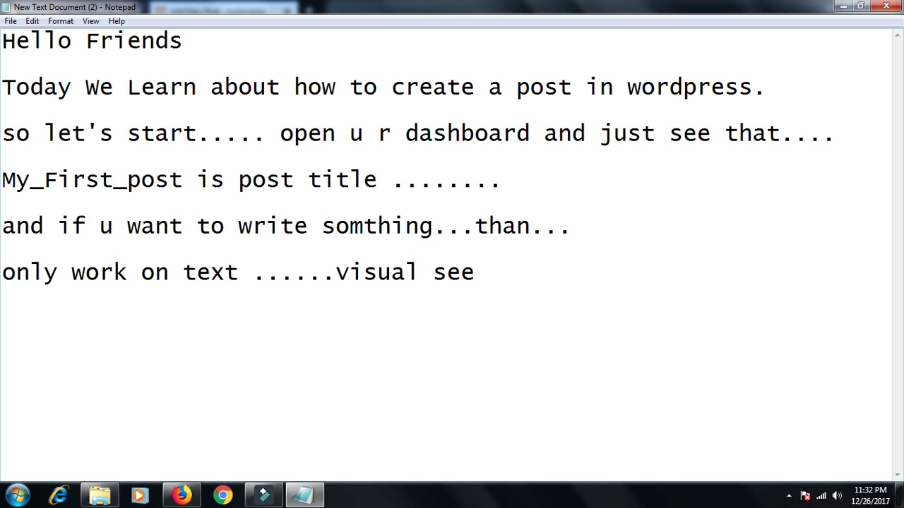
{"action": "key", "text": "BackSpace"}
{"action": "key", "text": "BackSpace"}
{"action": "key", "text": "BackSpace"}
{"action": "key", "text": "BackSpace"}
{"action": "type", "text": "is use f"}
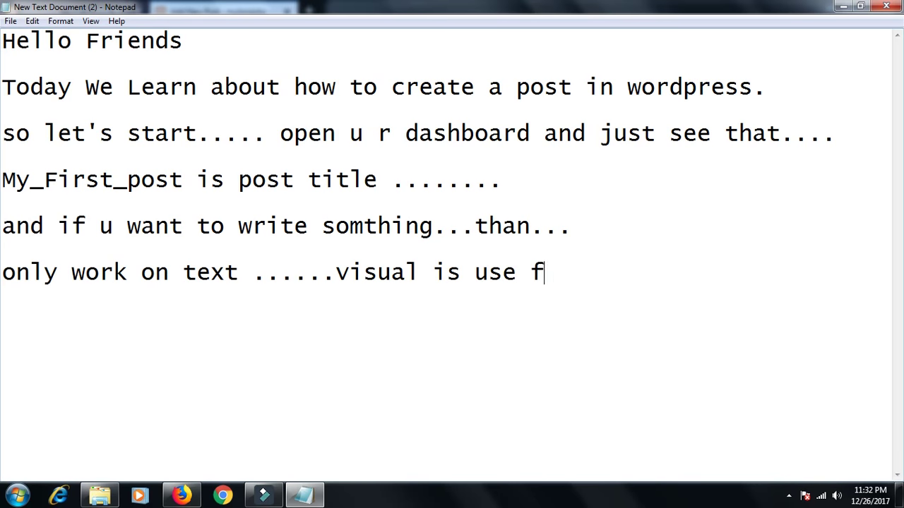
{"action": "type", "text": "or how"}
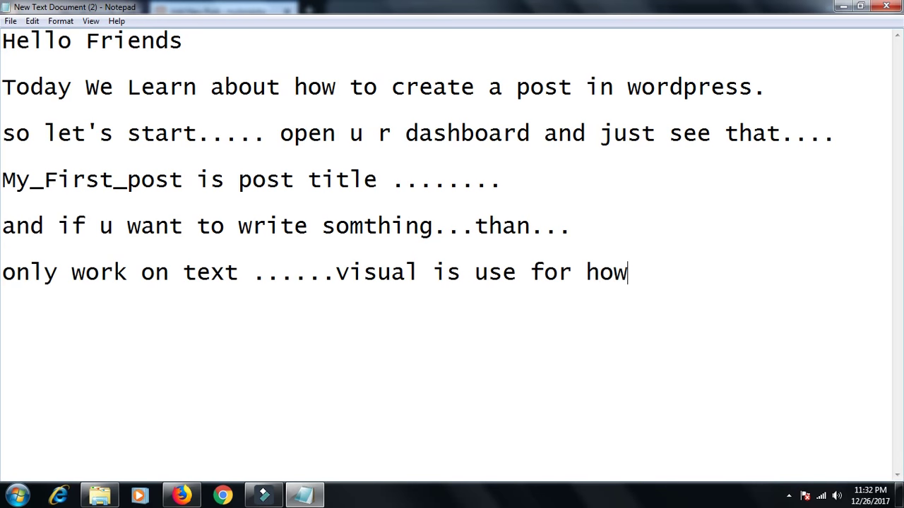
{"action": "type", "text": " to sh"}
{"action": "key", "text": "BackSpace"}
{"action": "type", "text": "show...."}
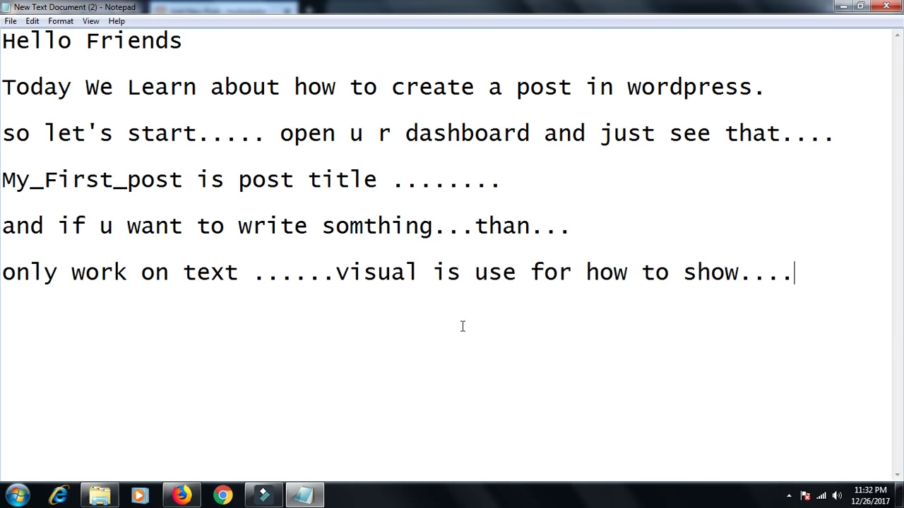
{"action": "left_click_drag", "start_coordinate": [6, 274], "coordinate": [195, 274]}
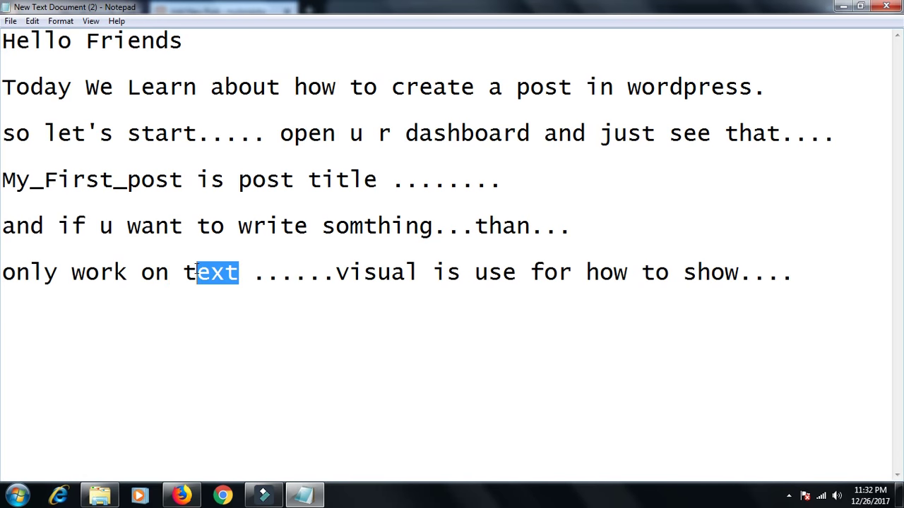
Return to Firefox, publish the new post, and check its title and text on the reloaded site front page.
{"action": "left_click", "coordinate": [181, 495]}
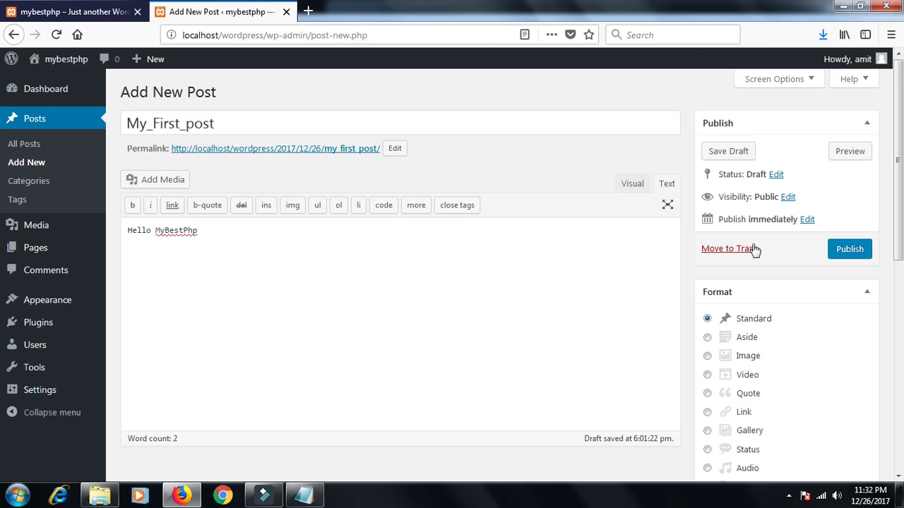
{"action": "left_click", "coordinate": [851, 250]}
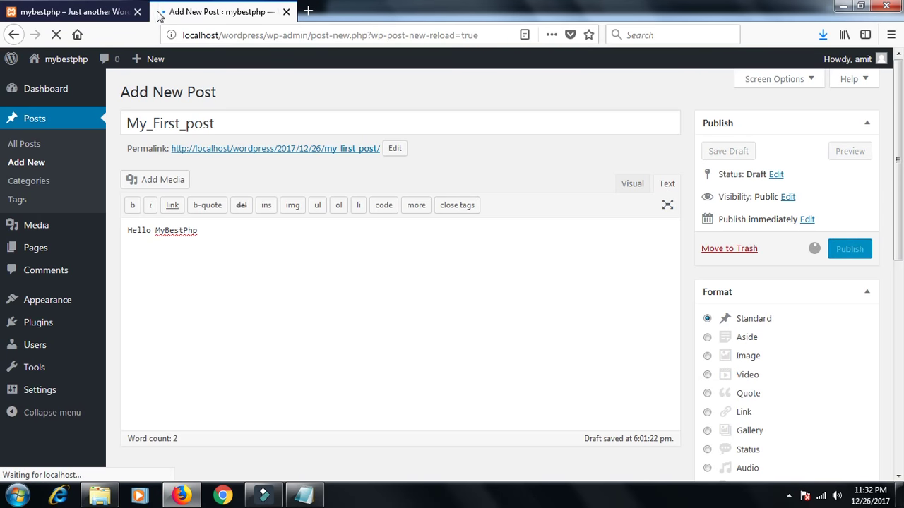
{"action": "left_click", "coordinate": [61, 11]}
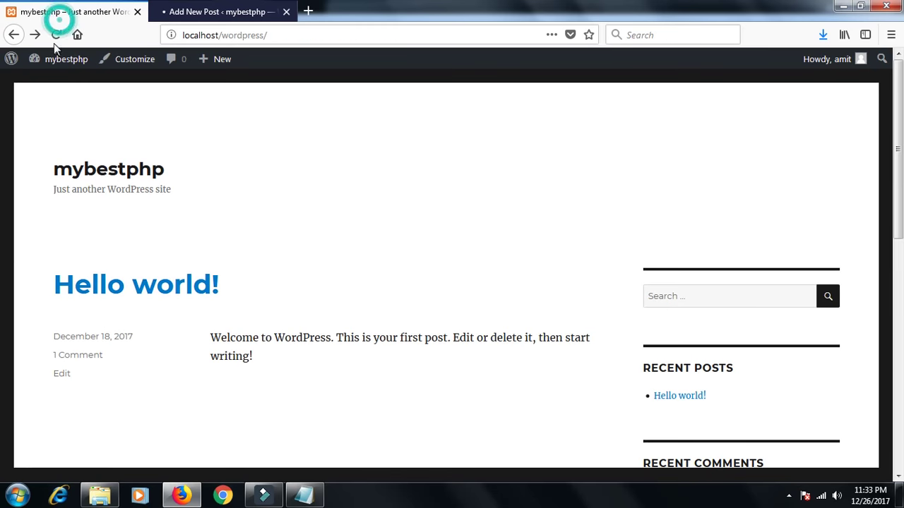
{"action": "left_click", "coordinate": [58, 34]}
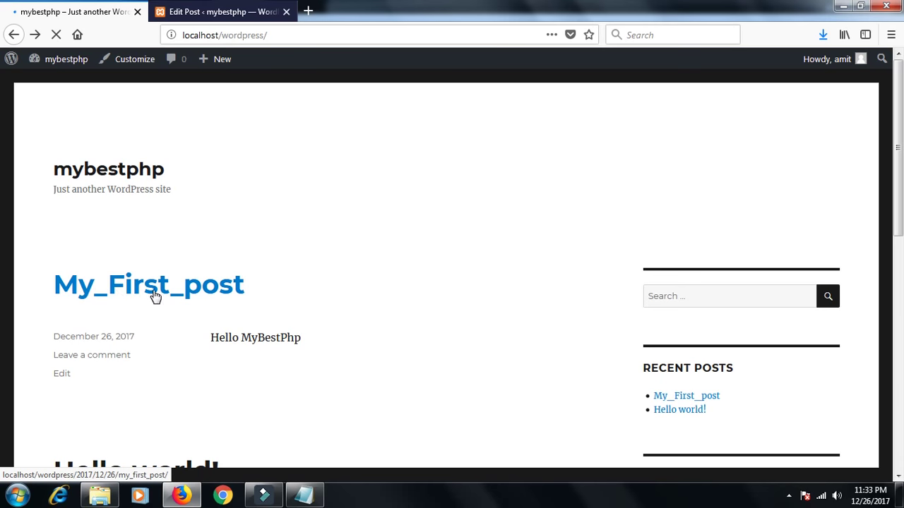
{"action": "left_click", "coordinate": [212, 337]}
{"action": "left_click_drag", "start_coordinate": [279, 339], "coordinate": [314, 343]}
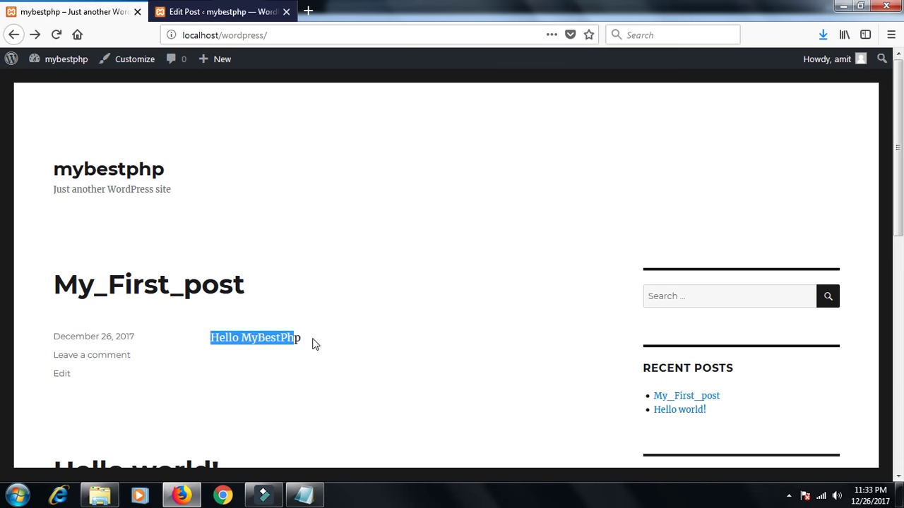
Switch to Notepad and add the line "if u want to attach a image our multiple image our pdf file ...or video audio ....just see..." to the notes.
{"action": "left_click", "coordinate": [303, 495]}
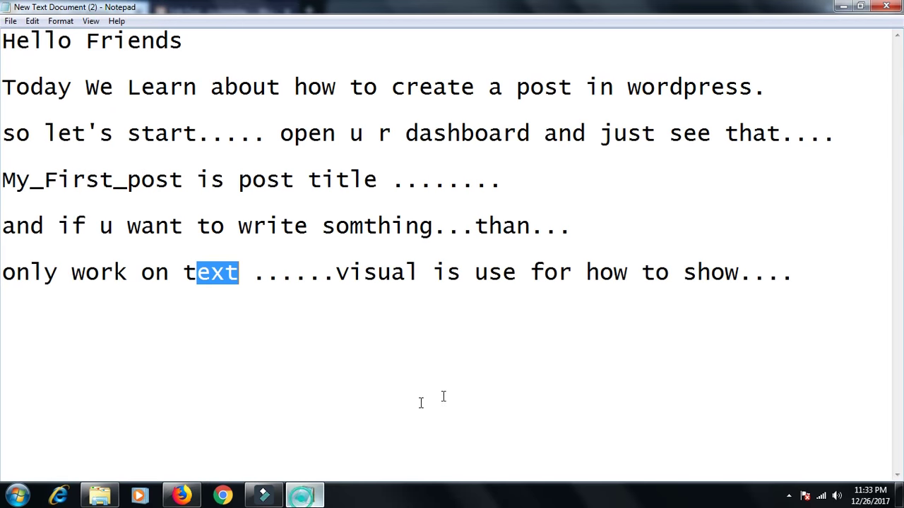
{"action": "left_click", "coordinate": [793, 282]}
{"action": "key", "text": "Return"}
{"action": "type", "text": "if u w"}
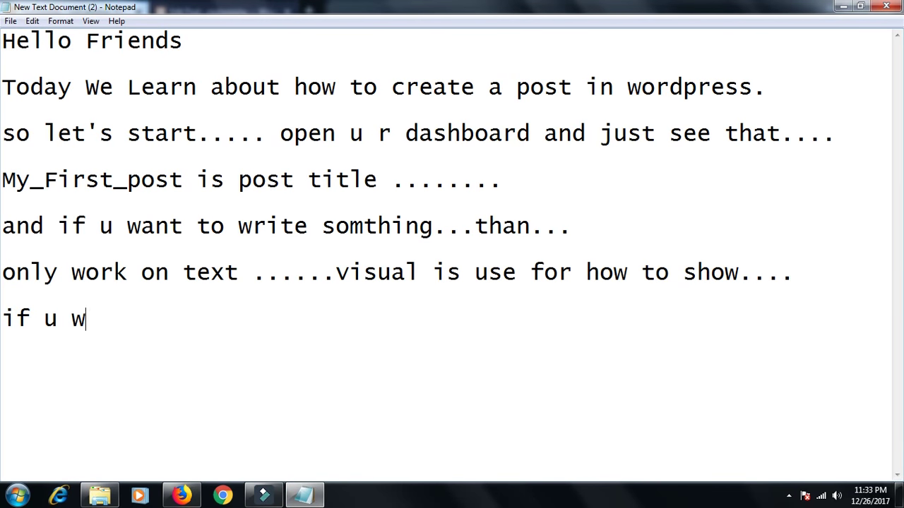
{"action": "type", "text": "ant to a"}
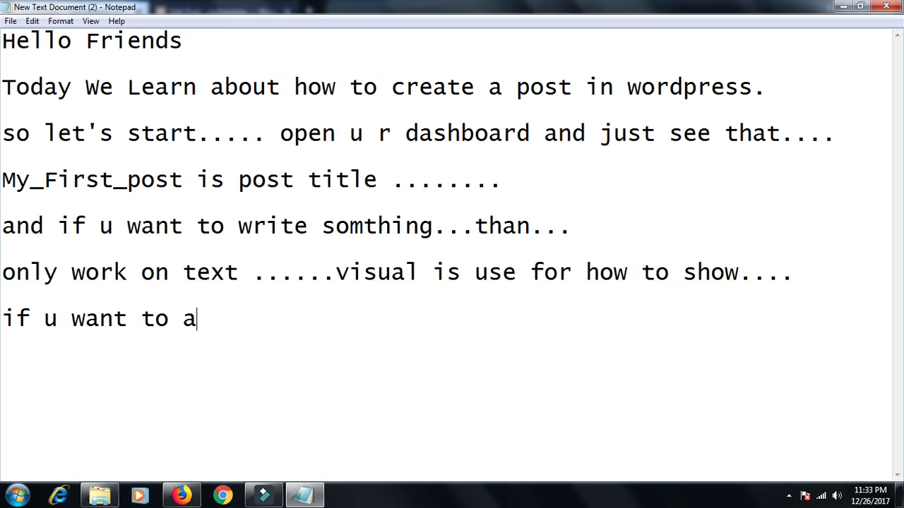
{"action": "type", "text": "ttach a"}
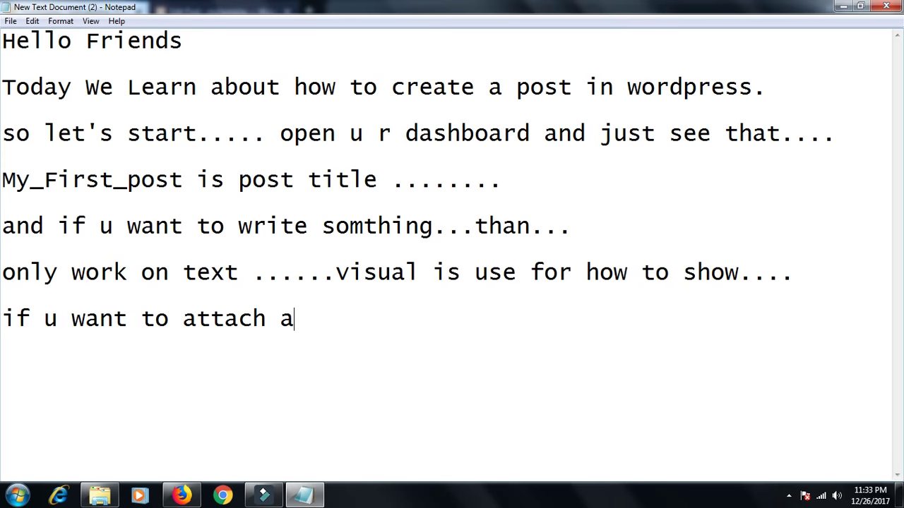
{"action": "type", "text": " image"}
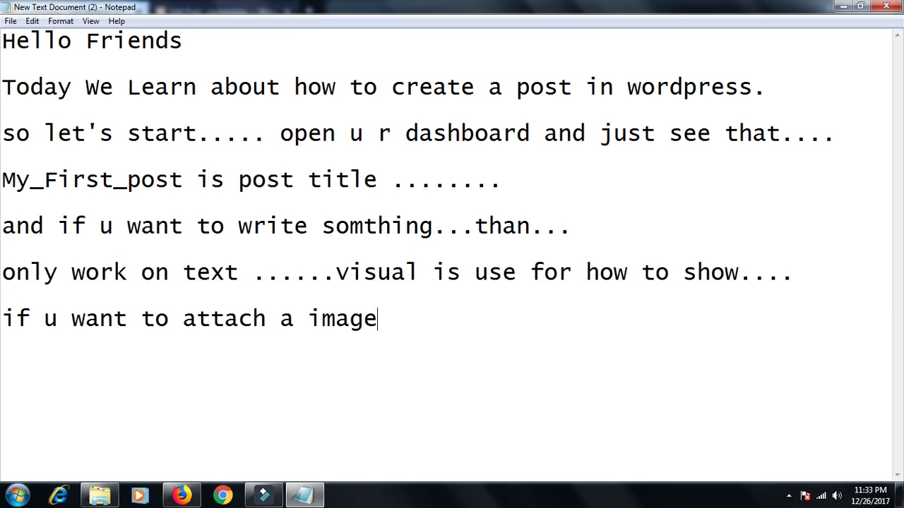
{"action": "type", "text": " our mul"}
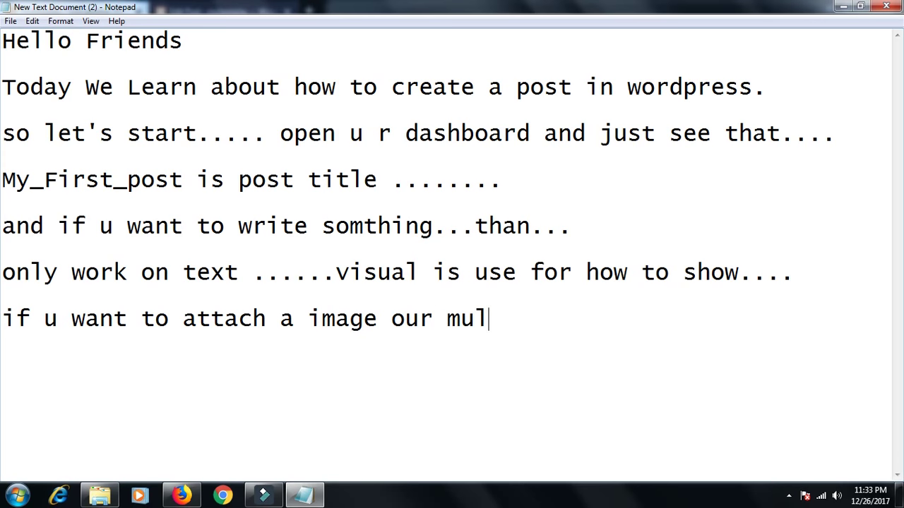
{"action": "type", "text": "tiple im"}
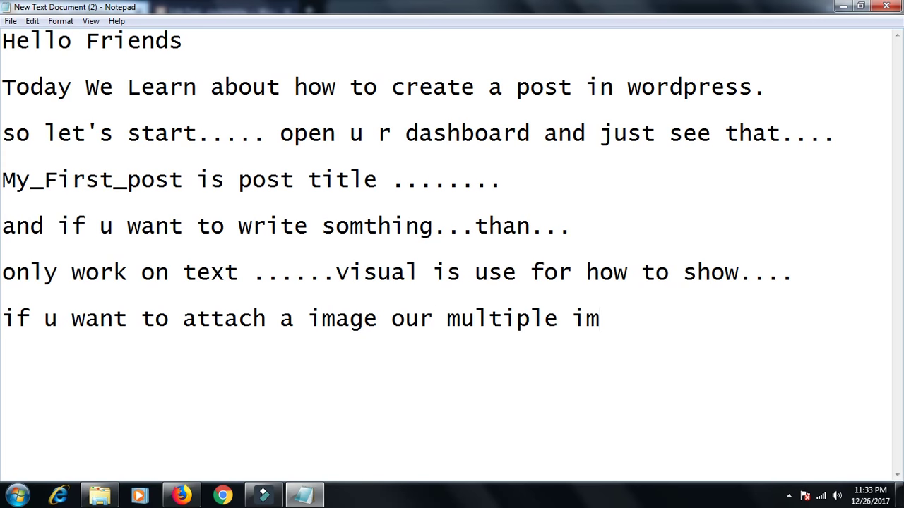
{"action": "type", "text": "age our"}
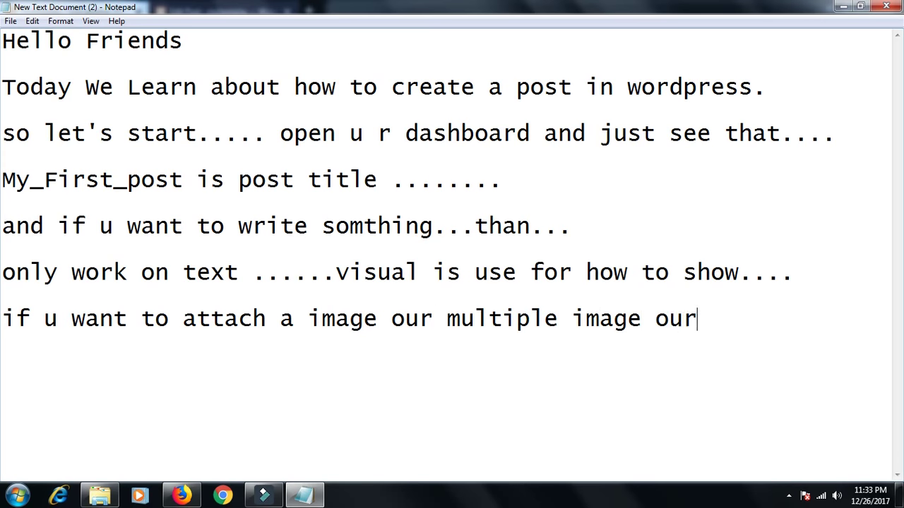
{"action": "type", "text": " pdf file ..."}
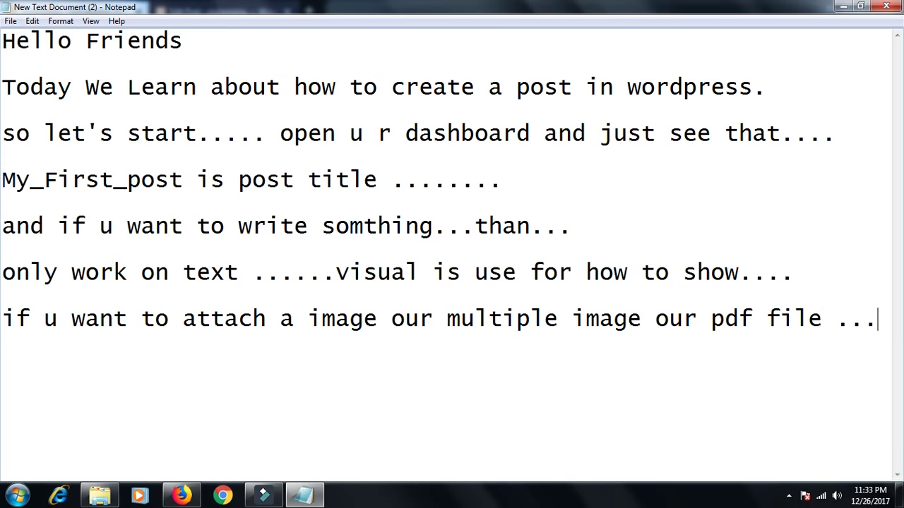
{"action": "type", "text": "or vid"}
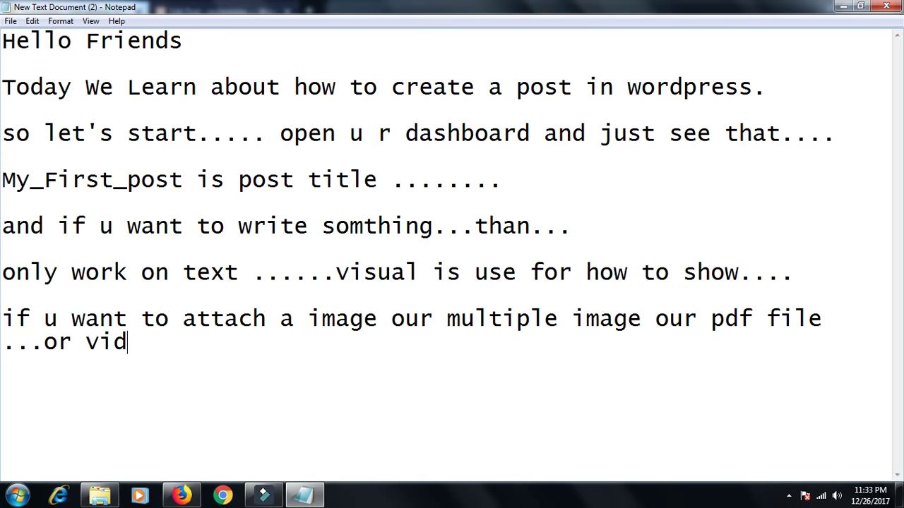
{"action": "type", "text": "eo audio "}
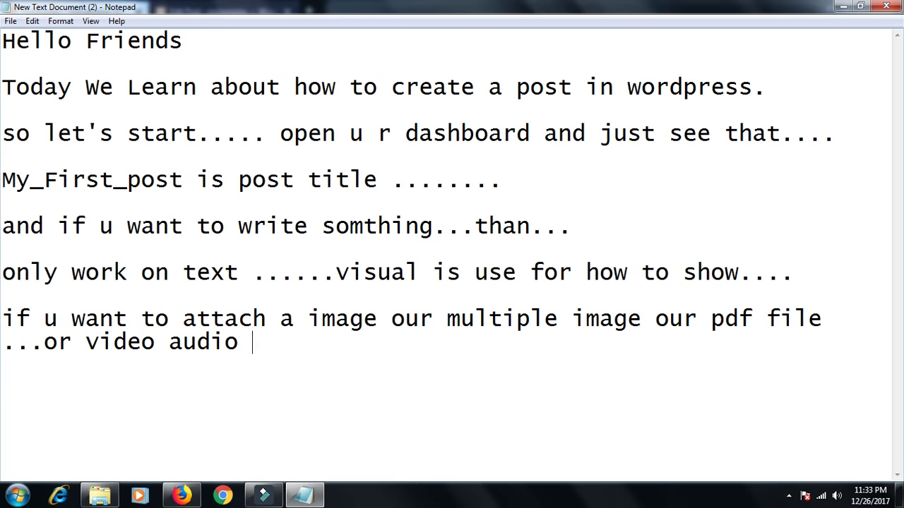
{"action": "type", "text": "....just see..."}
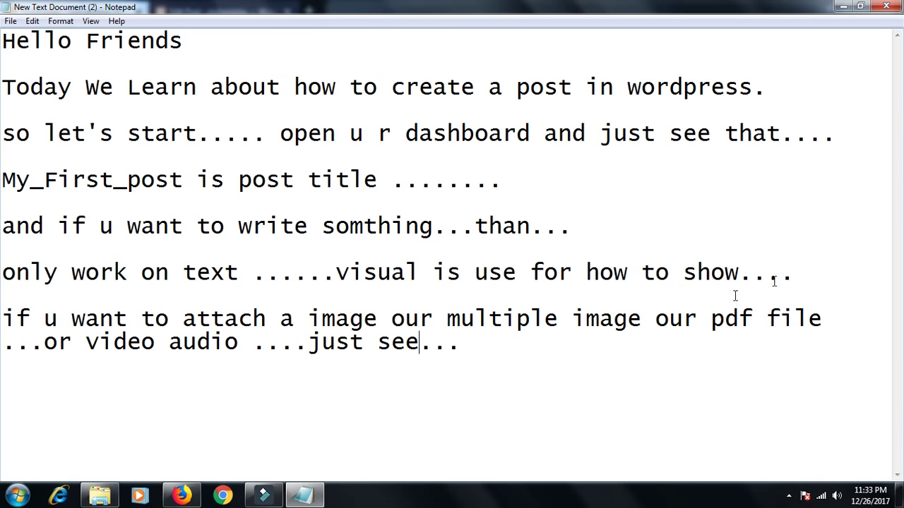
Return to the My_First_post editor in Firefox, open Add Media, and copy the maximum upload file size text.
{"action": "left_click", "coordinate": [181, 496]}
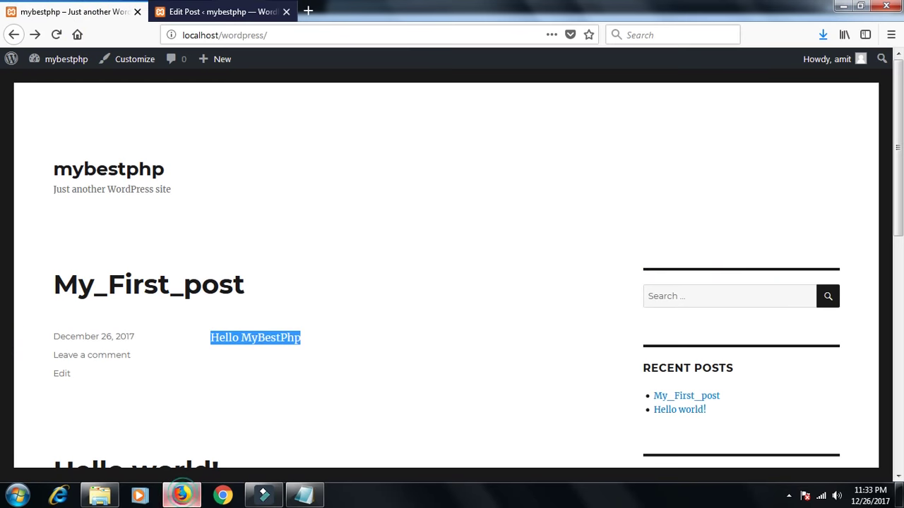
{"action": "left_click", "coordinate": [229, 10]}
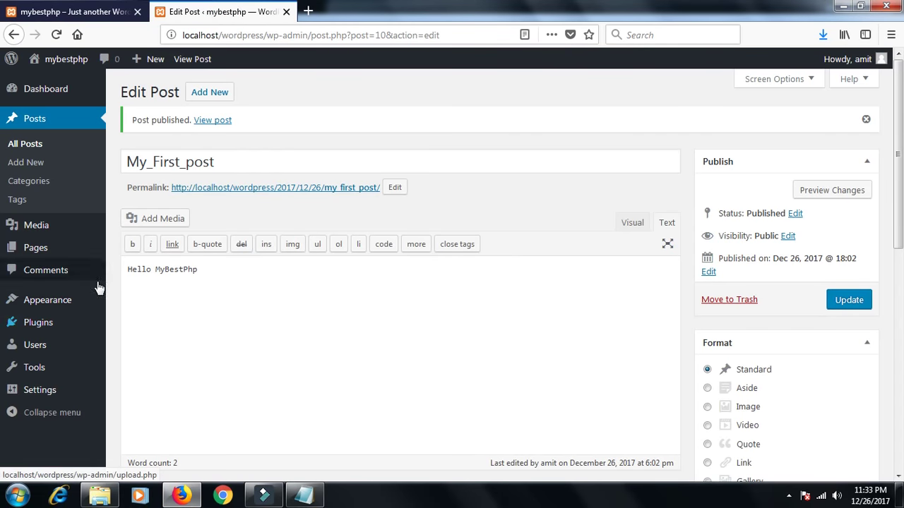
{"action": "left_click", "coordinate": [271, 304]}
{"action": "left_click", "coordinate": [160, 220]}
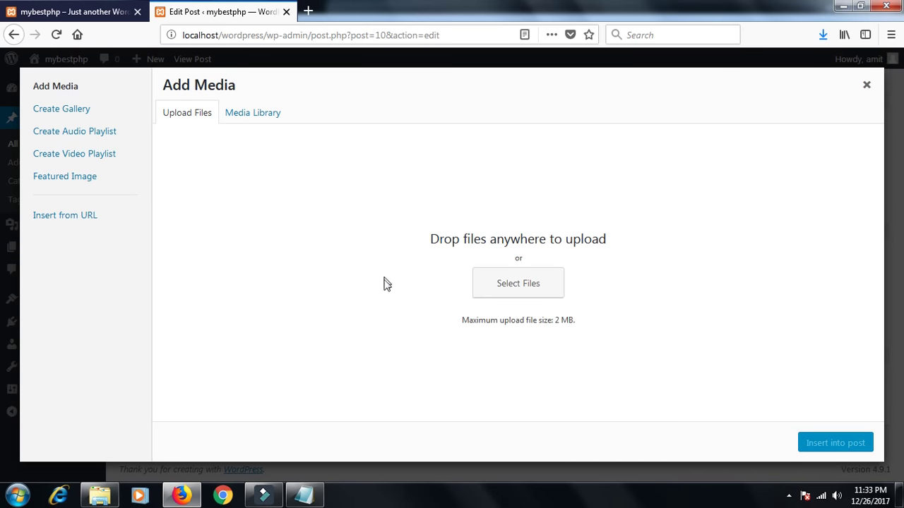
{"action": "mouse_move", "coordinate": [456, 323]}
{"action": "left_mouse_down"}
{"action": "mouse_move", "coordinate": [587, 331]}
{"action": "mouse_move", "coordinate": [468, 325]}
{"action": "left_mouse_up"}
{"action": "left_click", "coordinate": [565, 326]}
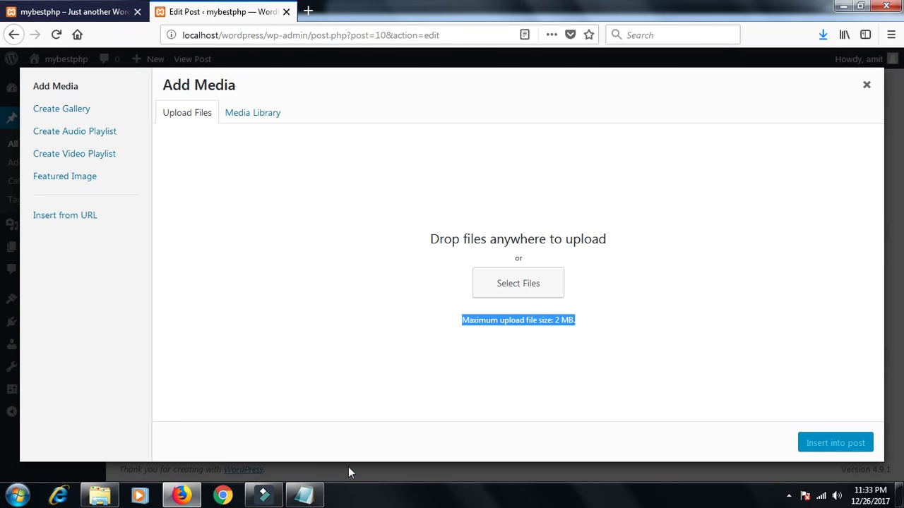
In Notepad, paste "Maximum upload file size: 2 MB." as a new last paragraph and append "by default size is 2mb".
{"action": "left_click", "coordinate": [304, 496]}
{"action": "key", "text": "Return"}
{"action": "key", "text": "Return"}
{"action": "type", "text": "Maximum upload file size: 2 MB."}
{"action": "key", "text": "Return"}
{"action": "left_click_drag", "start_coordinate": [432, 390], "coordinate": [382, 387]}
{"action": "left_click", "coordinate": [437, 394]}
{"action": "type", "text": "n"}
{"action": "key", "text": "BackSpace"}
{"action": "type", "text": "default size is"}
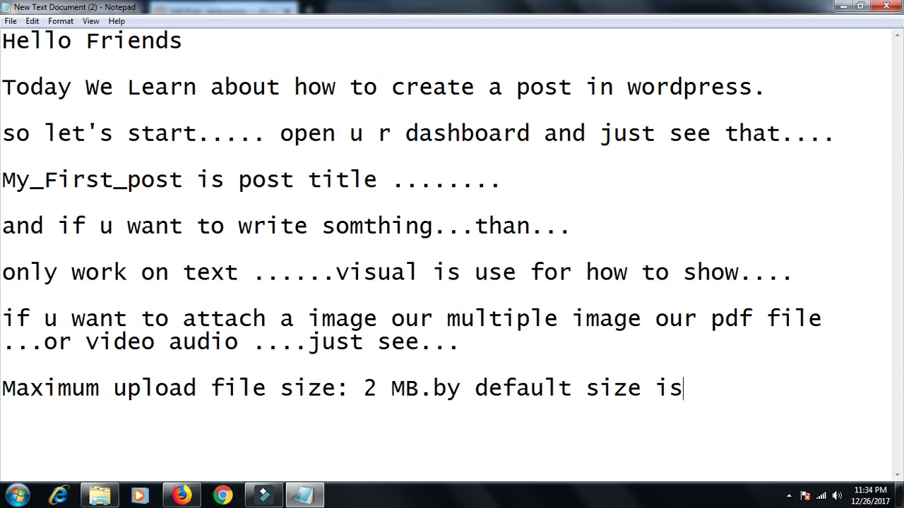
{"action": "type", "text": " 2mb "}
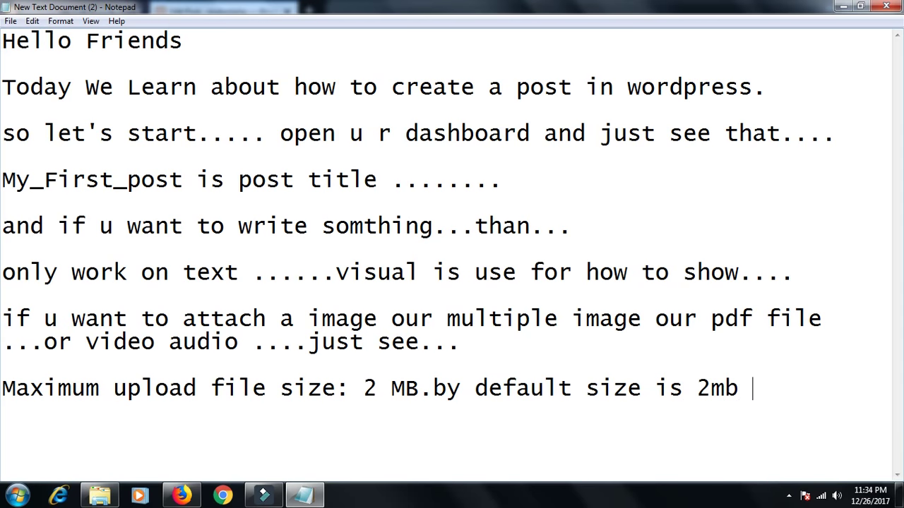
Continue the upload size note with "in next video we see that how to increase the size.....".
{"action": "type", "text": "n"}
{"action": "type", "text": "i next"}
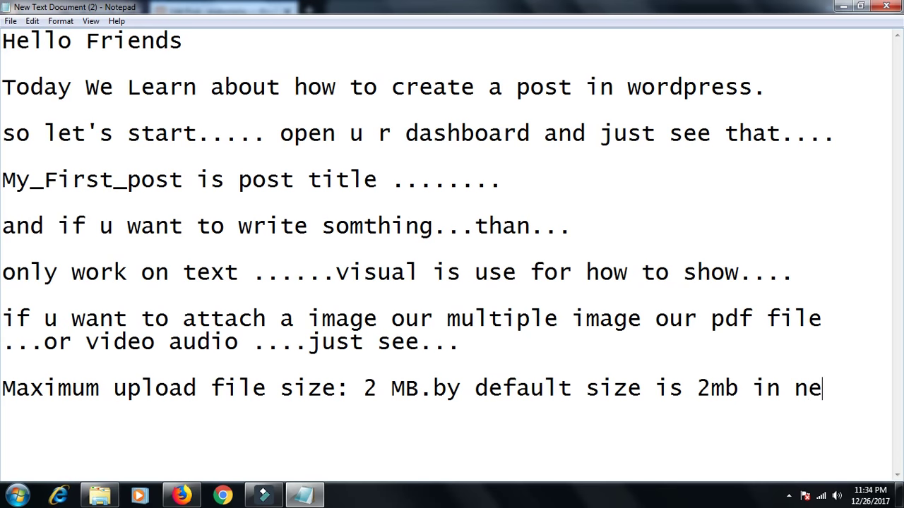
{"action": "type", "text": " vido"}
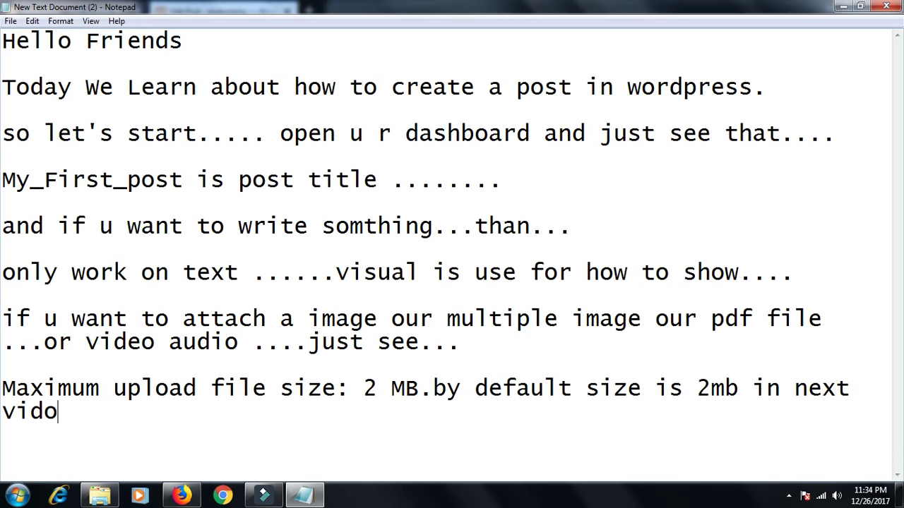
{"action": "key", "text": "BackSpace"}
{"action": "type", "text": "eo we"}
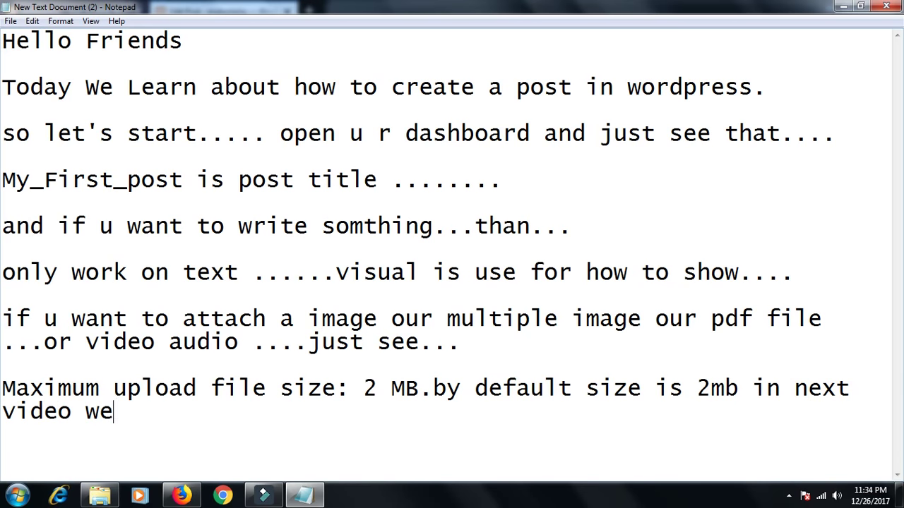
{"action": "type", "text": " see th"}
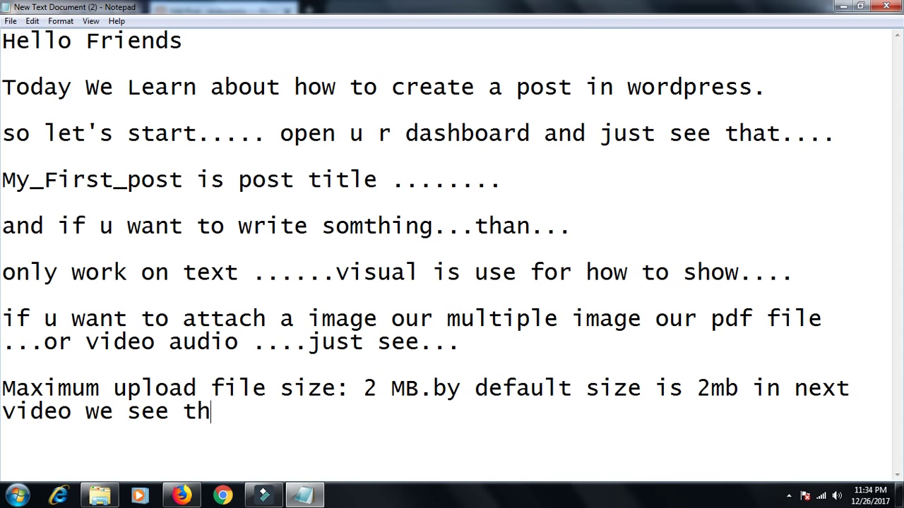
{"action": "type", "text": "at how t"}
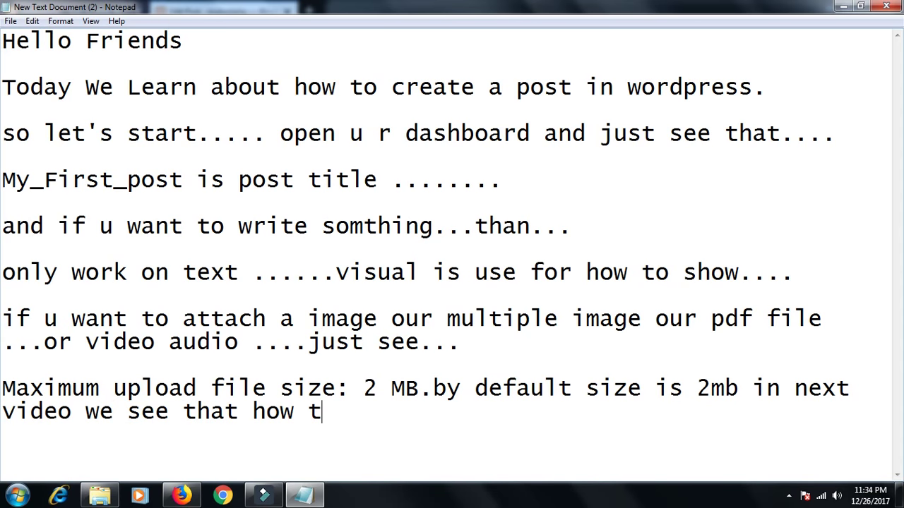
{"action": "type", "text": "o incr"}
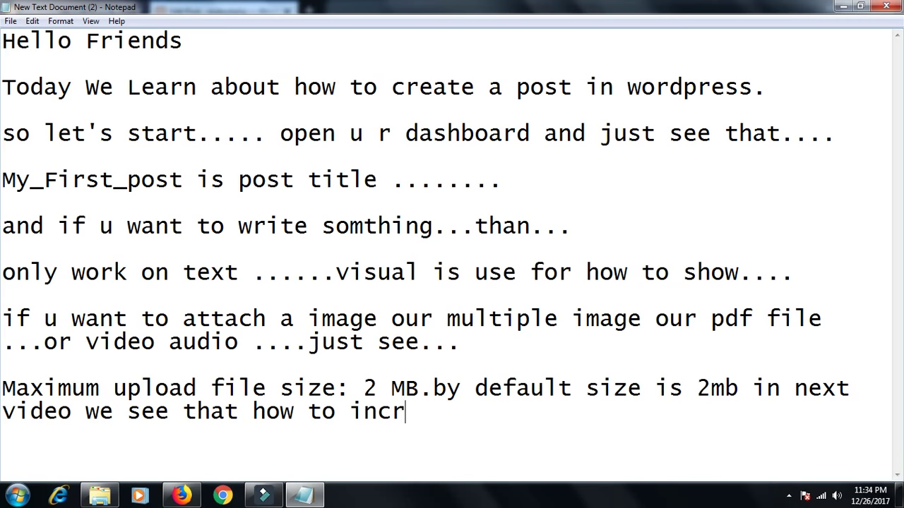
{"action": "type", "text": "ease the size....."}
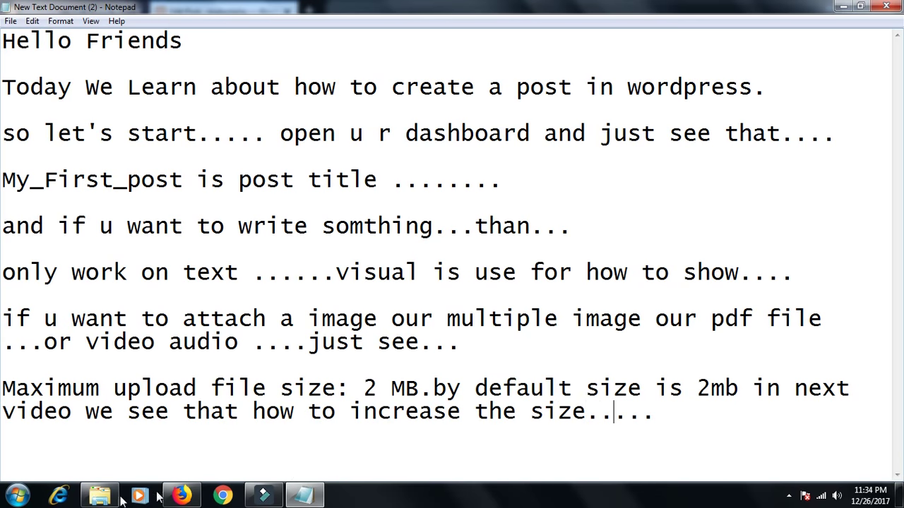
Return to Firefox and upload the Koala, Lighthouse and Penguins images from the Sample Pictures folder to the media library.
{"action": "left_click", "coordinate": [182, 495]}
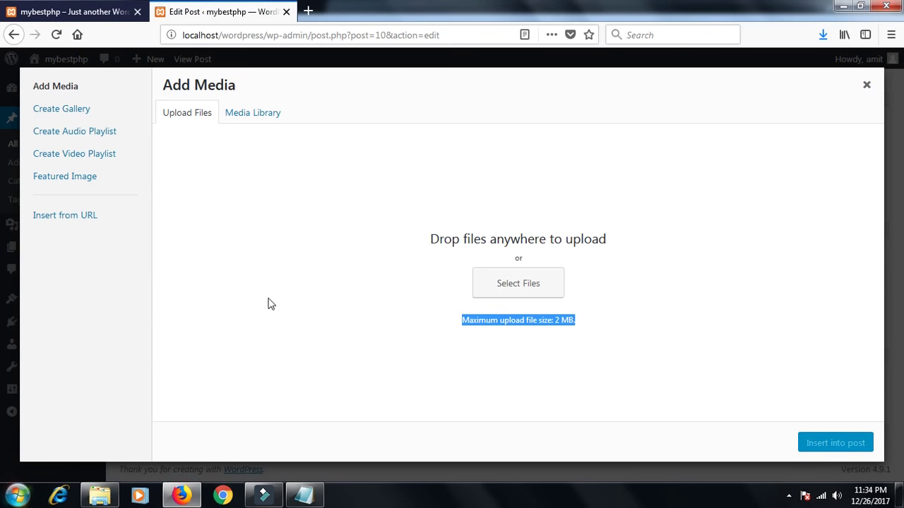
{"action": "left_click", "coordinate": [518, 293]}
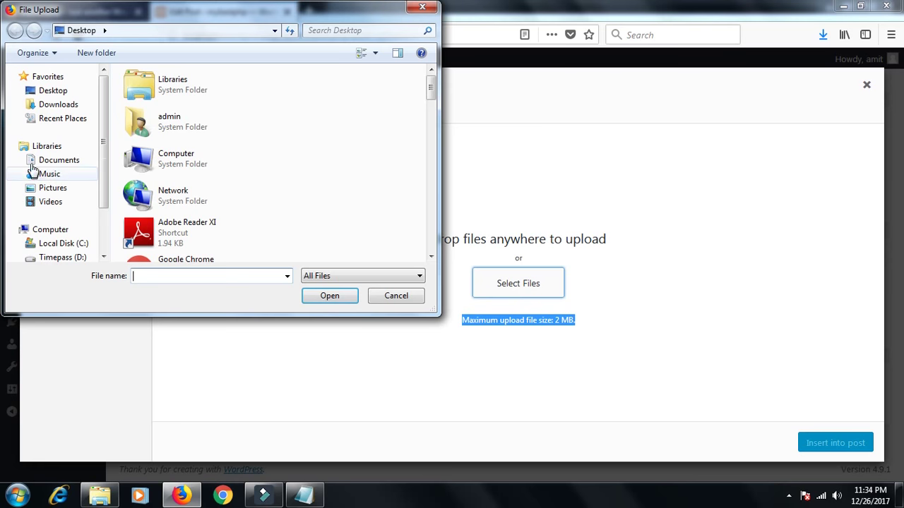
{"action": "left_click", "coordinate": [61, 161]}
{"action": "left_click", "coordinate": [51, 189]}
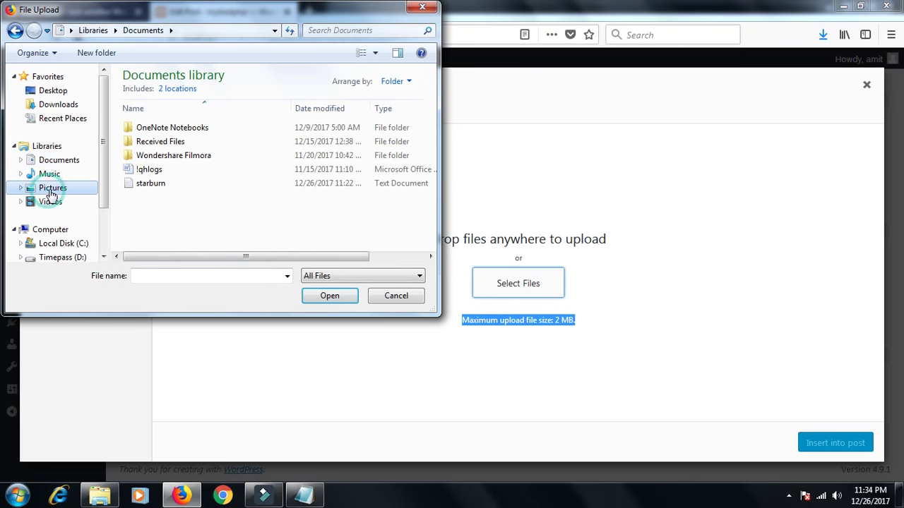
{"action": "double_click", "coordinate": [145, 161]}
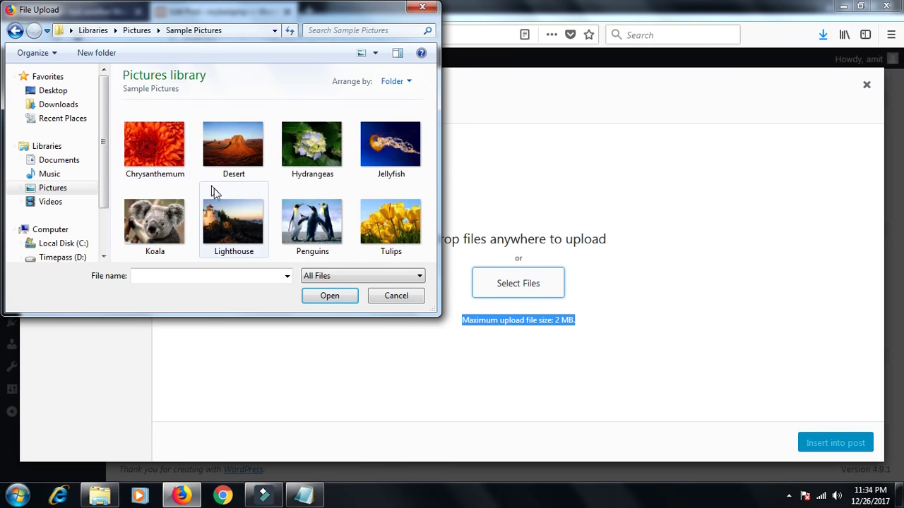
{"action": "left_click", "coordinate": [150, 227]}
{"action": "left_click", "coordinate": [218, 223], "text": "ctrl"}
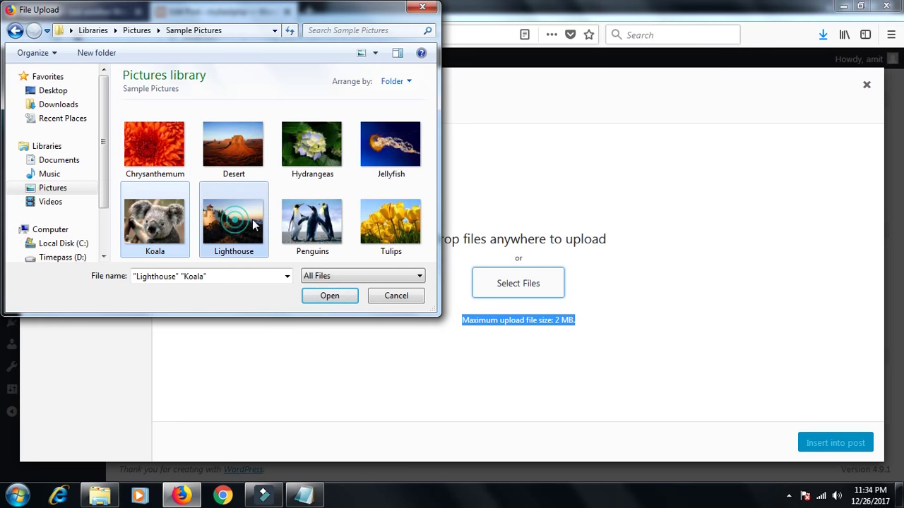
{"action": "left_click", "coordinate": [314, 226], "text": "ctrl"}
{"action": "left_click", "coordinate": [325, 295]}
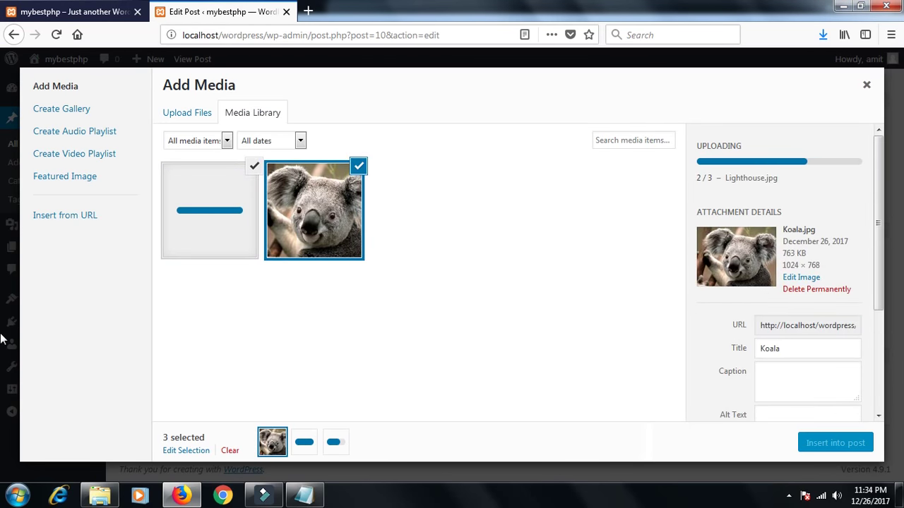
Examine the attachment details and display settings of the uploaded images, including the Koala image's URL, title and caption fields.
{"action": "left_click", "coordinate": [389, 330]}
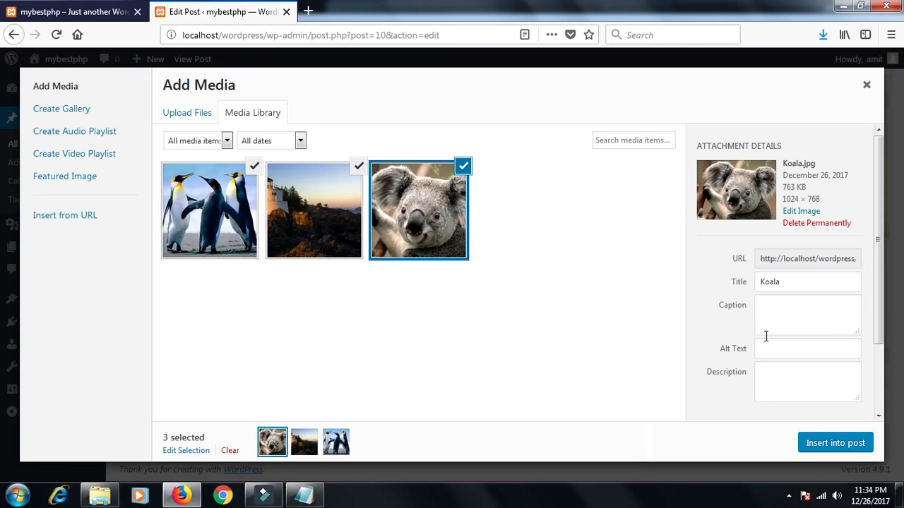
{"action": "scroll", "coordinate": [777, 331], "scroll_direction": "down", "scroll_amount": 3}
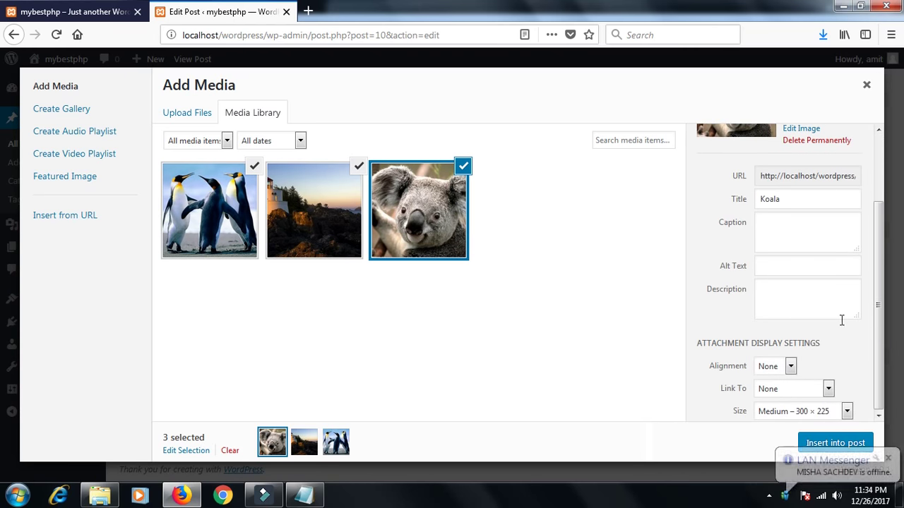
{"action": "scroll", "coordinate": [786, 283], "scroll_direction": "up", "scroll_amount": 3}
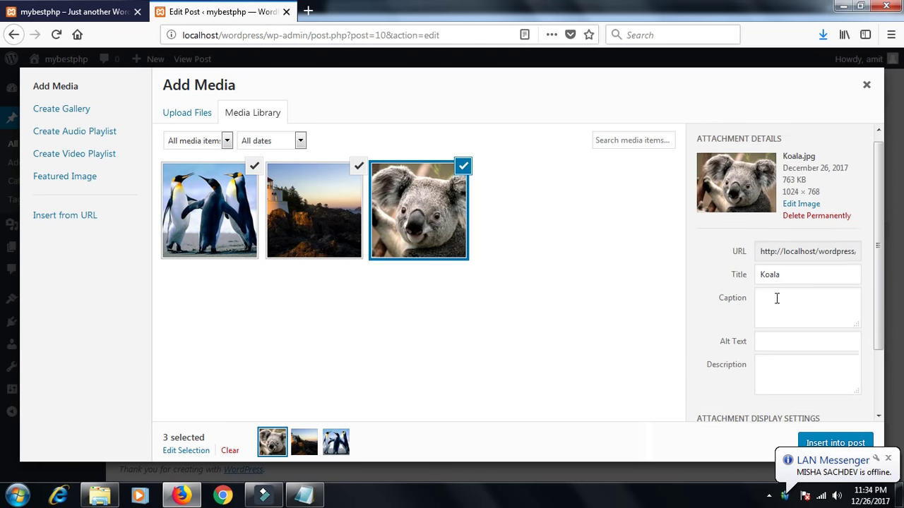
{"action": "left_click_drag", "start_coordinate": [762, 259], "coordinate": [881, 260]}
{"action": "left_click", "coordinate": [793, 281]}
{"action": "left_click", "coordinate": [789, 313]}
{"action": "left_click", "coordinate": [413, 329]}
{"action": "left_click", "coordinate": [190, 243]}
{"action": "left_click", "coordinate": [290, 246]}
{"action": "left_click", "coordinate": [397, 233]}
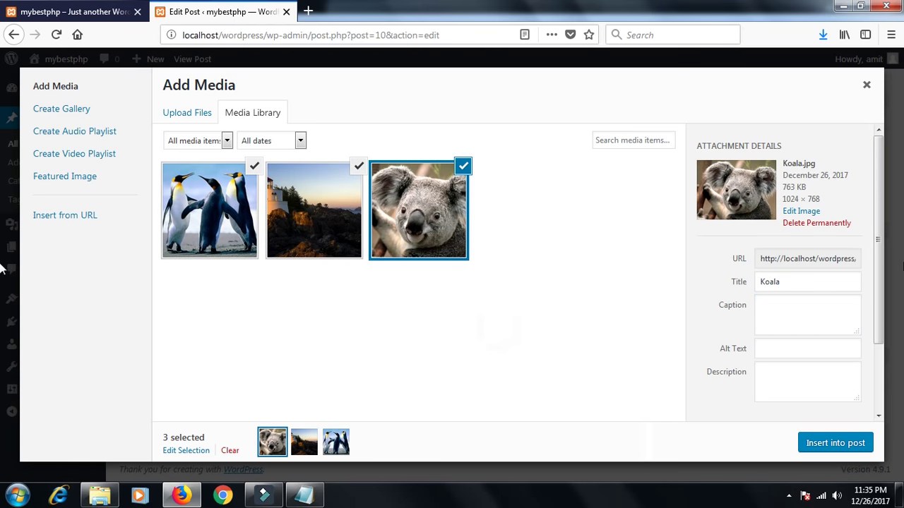
Insert the three selected images into the post and separate them from the "Hello MyBestPhp" text with a blank line.
{"action": "scroll", "coordinate": [881, 255], "scroll_direction": "down", "scroll_amount": 2}
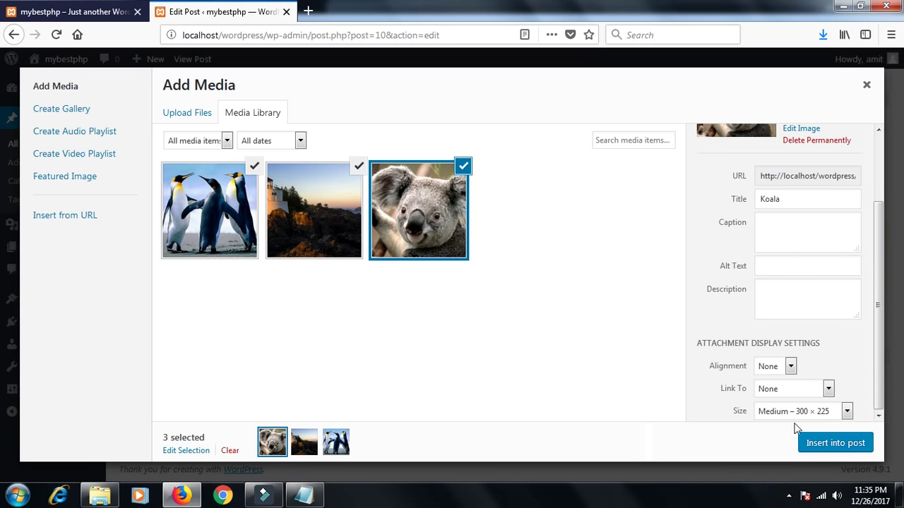
{"action": "left_click", "coordinate": [821, 445]}
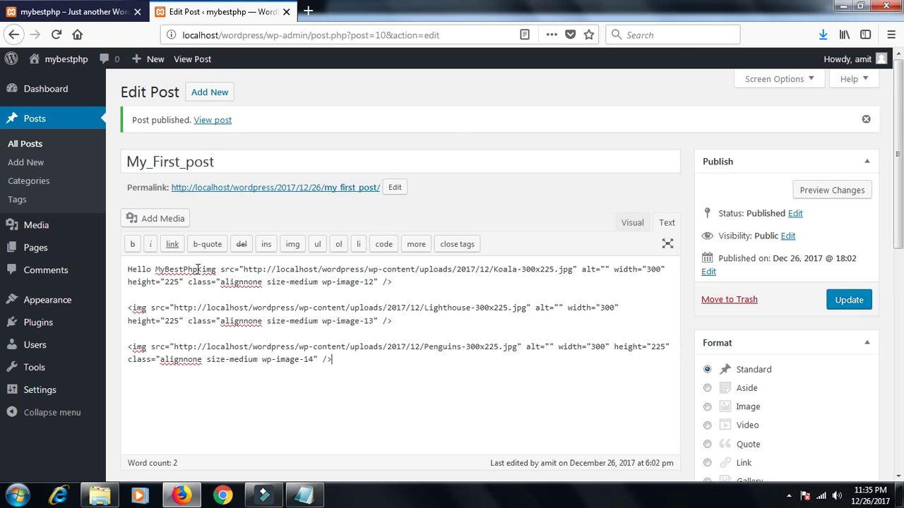
{"action": "double_click", "coordinate": [201, 269]}
{"action": "left_click", "coordinate": [382, 376], "text": "shift"}
{"action": "left_click", "coordinate": [382, 376]}
{"action": "left_click", "coordinate": [200, 269]}
{"action": "key", "text": "Return"}
{"action": "key", "text": "Return"}
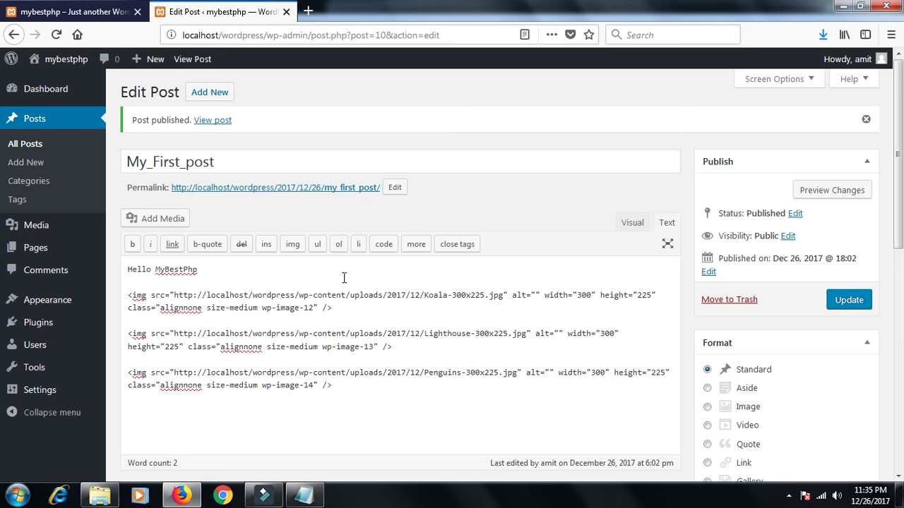
Review the post's text and images in the visual editor, and return to the text editor.
{"action": "left_click", "coordinate": [513, 406]}
{"action": "left_click", "coordinate": [634, 224]}
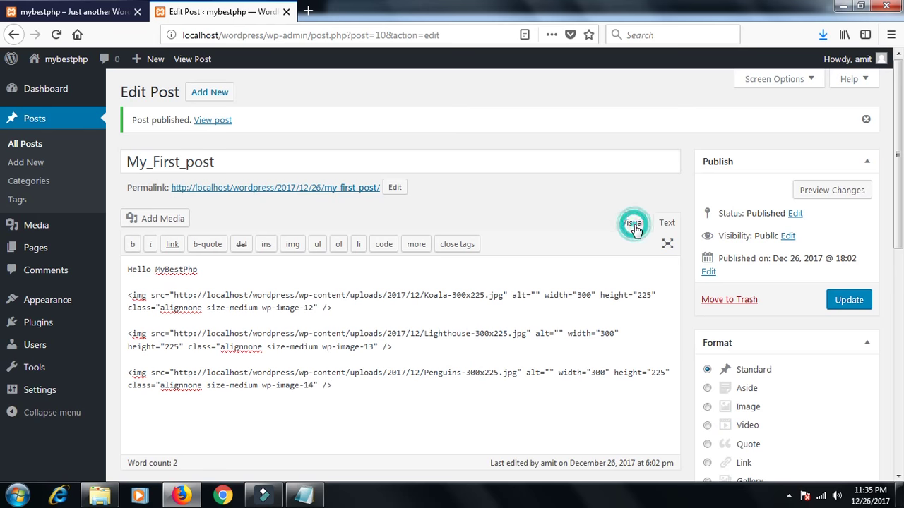
{"action": "scroll", "coordinate": [565, 299], "scroll_direction": "down", "scroll_amount": 10}
{"action": "scroll", "coordinate": [563, 282], "scroll_direction": "up", "scroll_amount": 5}
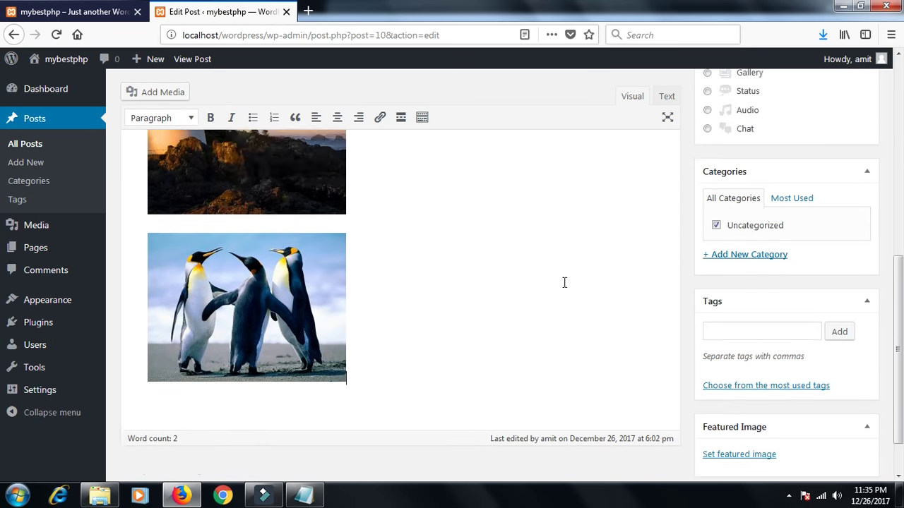
{"action": "scroll", "coordinate": [586, 355], "scroll_direction": "up", "scroll_amount": 3}
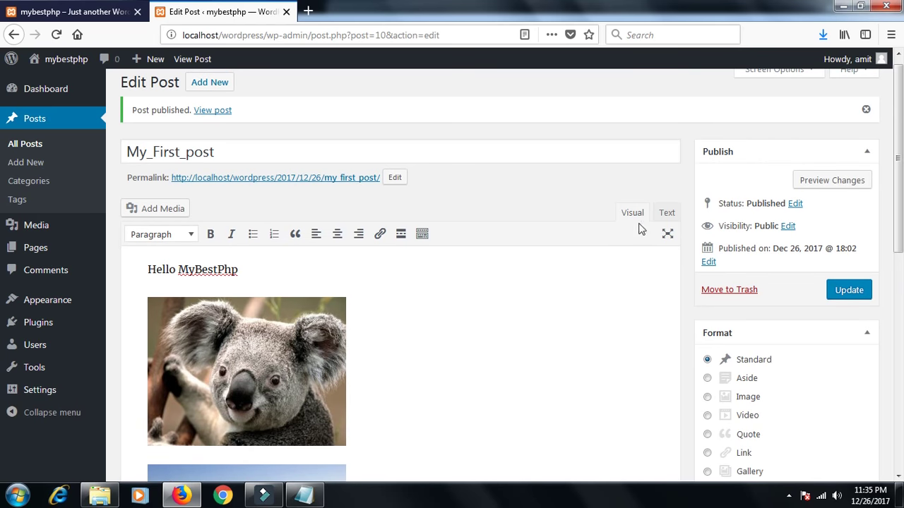
{"action": "left_click", "coordinate": [666, 214]}
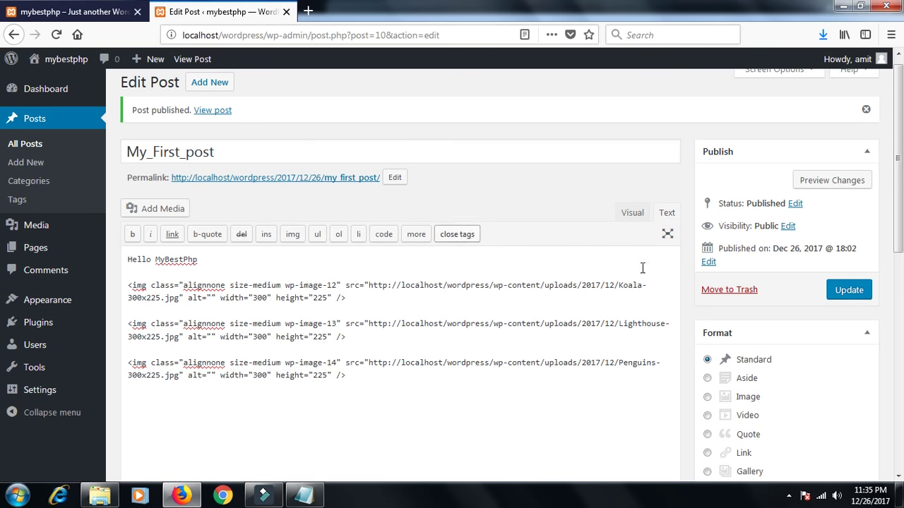
Update the post and reload the site's front page to check My_First_post with its images.
{"action": "left_click", "coordinate": [851, 288]}
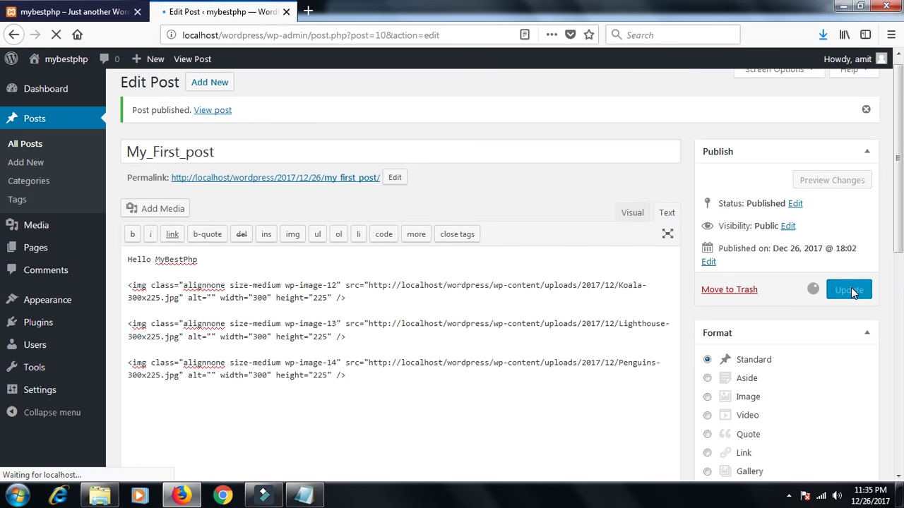
{"action": "left_click", "coordinate": [62, 10]}
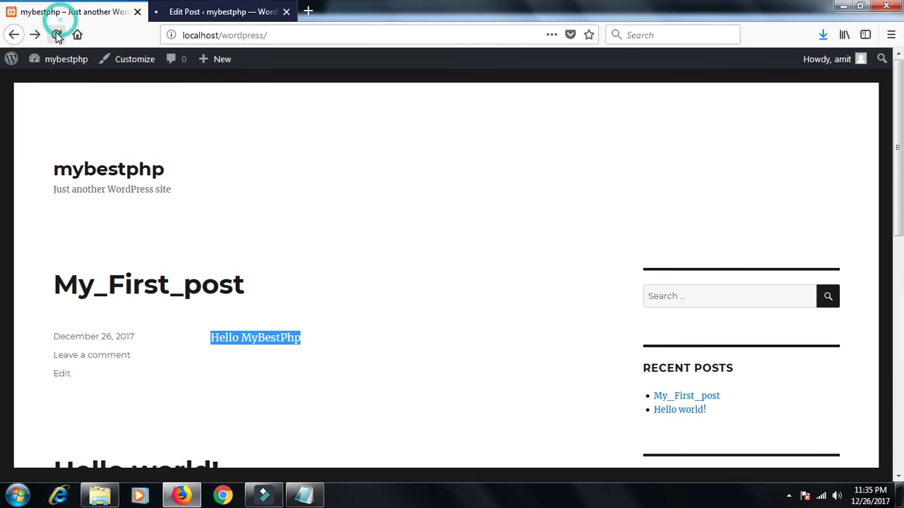
{"action": "left_click", "coordinate": [56, 37]}
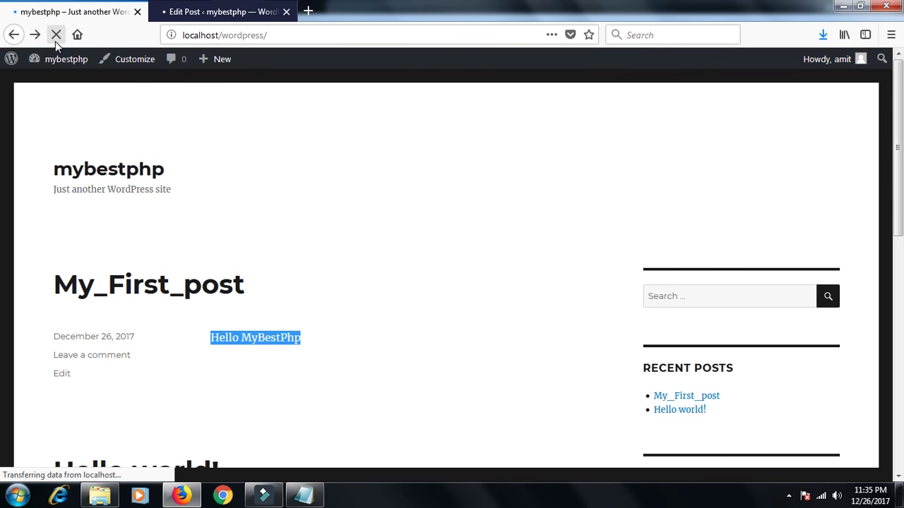
{"action": "scroll", "coordinate": [440, 317], "scroll_direction": "down", "scroll_amount": 5}
{"action": "scroll", "coordinate": [440, 317], "scroll_direction": "up", "scroll_amount": 1}
{"action": "scroll", "coordinate": [303, 205], "scroll_direction": "up", "scroll_amount": 2}
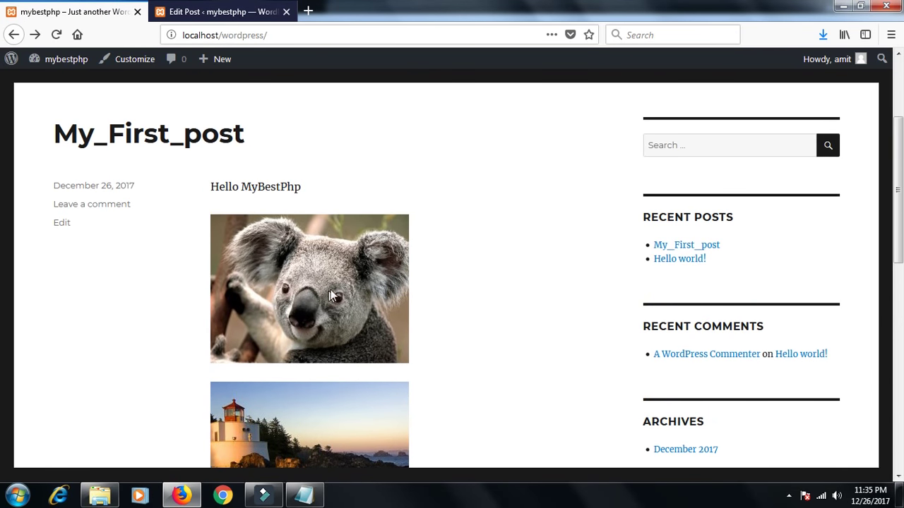
In Notepad, append "but u want to click on image so please see...." to the end of the upload size note.
{"action": "left_click", "coordinate": [304, 496]}
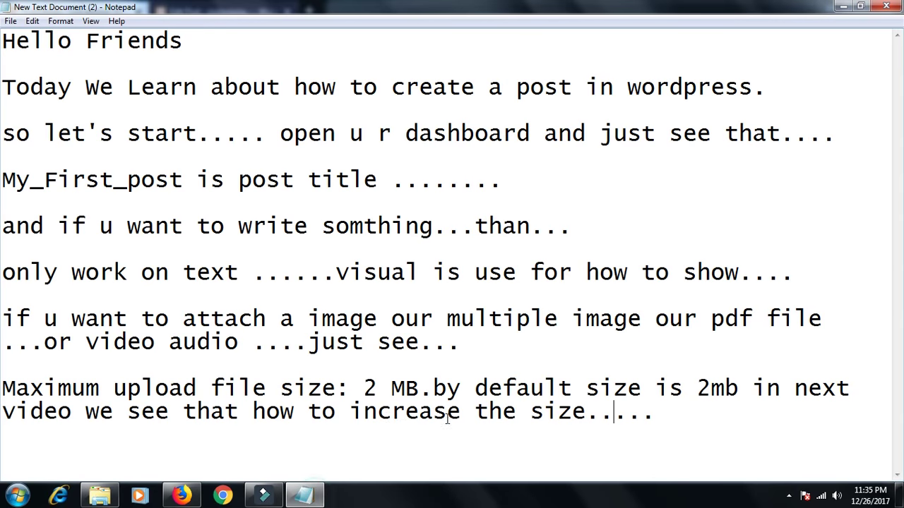
{"action": "left_click", "coordinate": [663, 413]}
{"action": "type", "text": "but u want t"}
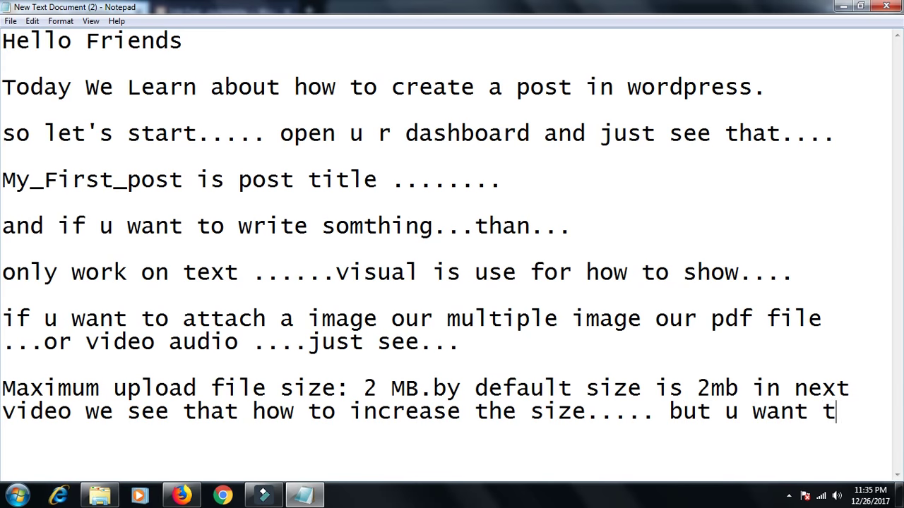
{"action": "type", "text": "o cli"}
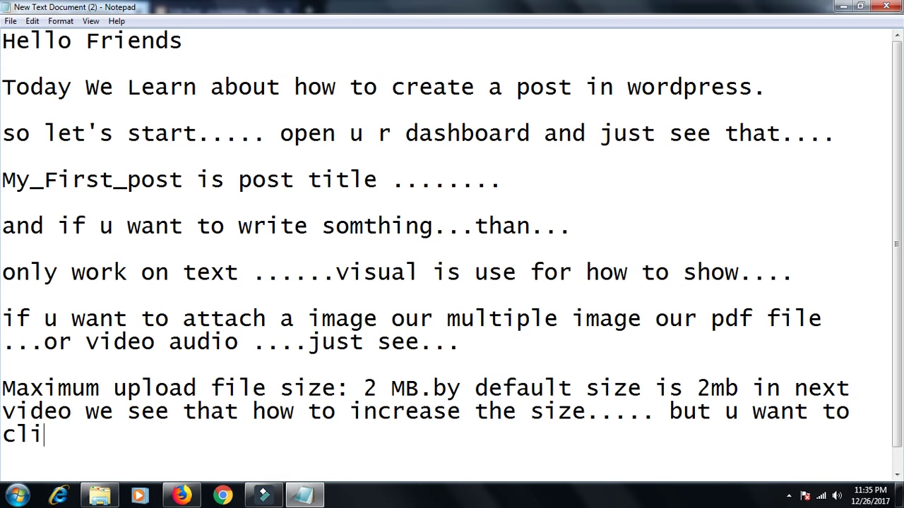
{"action": "type", "text": "ck on image so pl"}
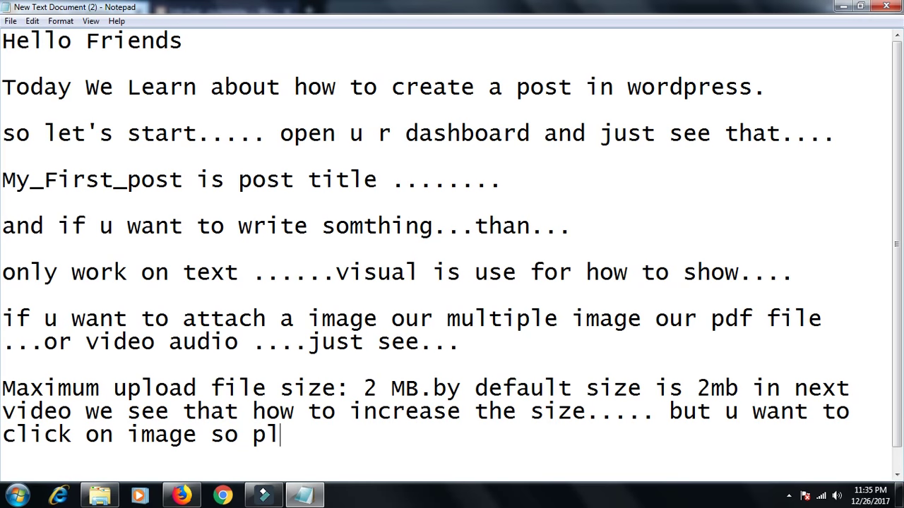
{"action": "type", "text": "ease"}
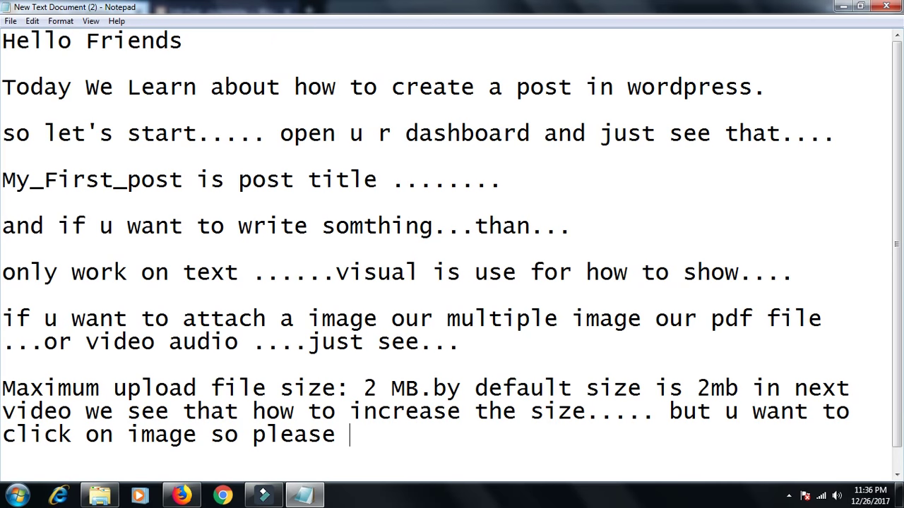
{"action": "type", "text": "ee...."}
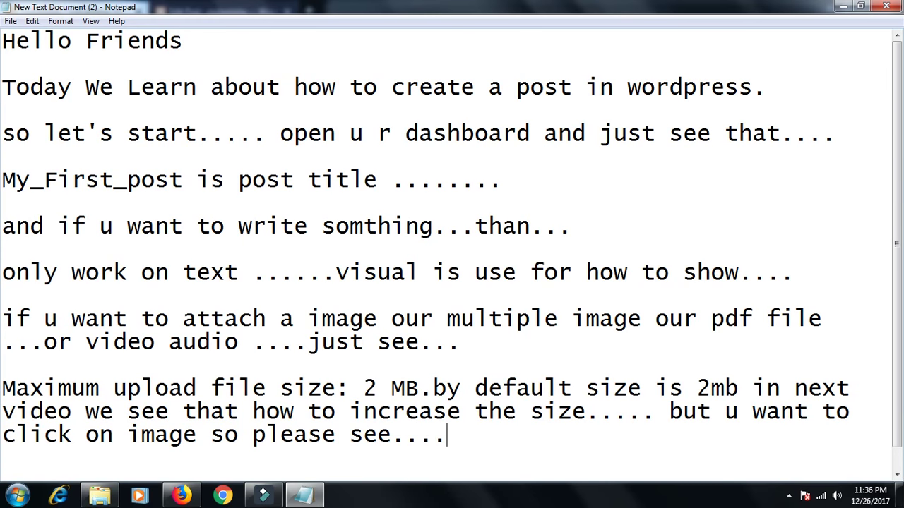
Return to the post editor in Firefox and delete all three image tags below "Hello MyBestPhp".
{"action": "left_click", "coordinate": [183, 495]}
{"action": "left_click", "coordinate": [185, 11]}
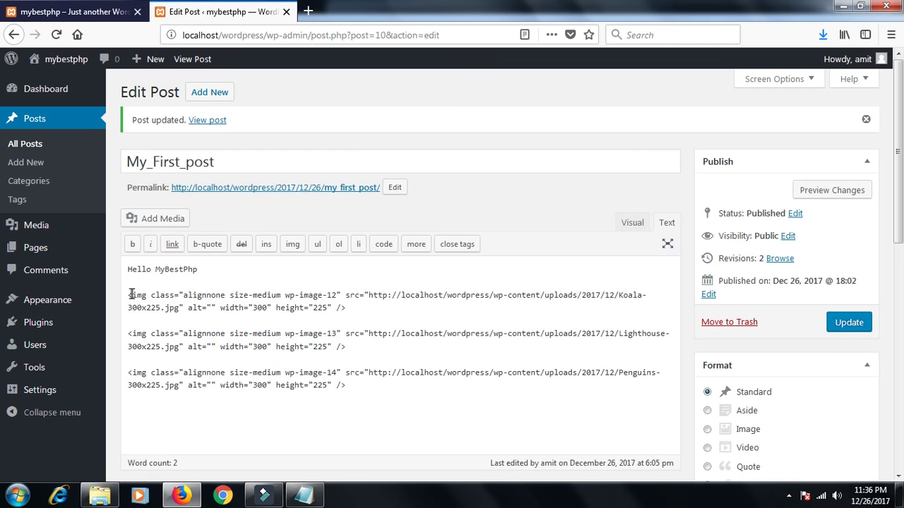
{"action": "left_click_drag", "start_coordinate": [128, 295], "coordinate": [396, 397]}
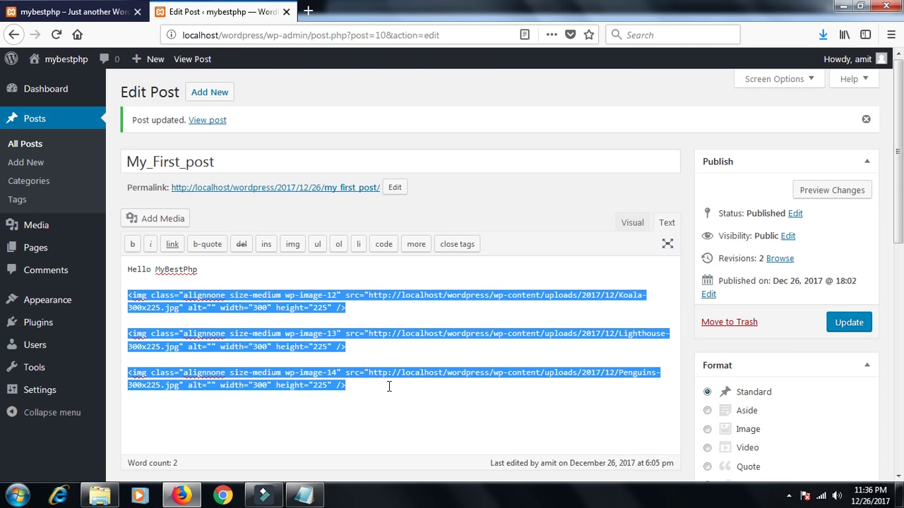
{"action": "key", "text": "BackSpace"}
{"action": "left_click", "coordinate": [200, 337]}
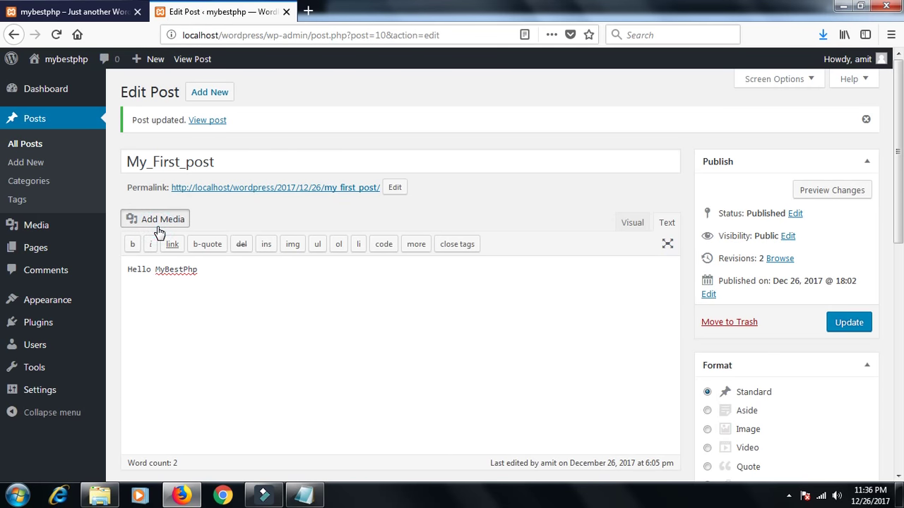
Insert the Penguins, Lighthouse and Koala images from the media library, with the Koala image linked to its media file.
{"action": "left_click", "coordinate": [159, 232]}
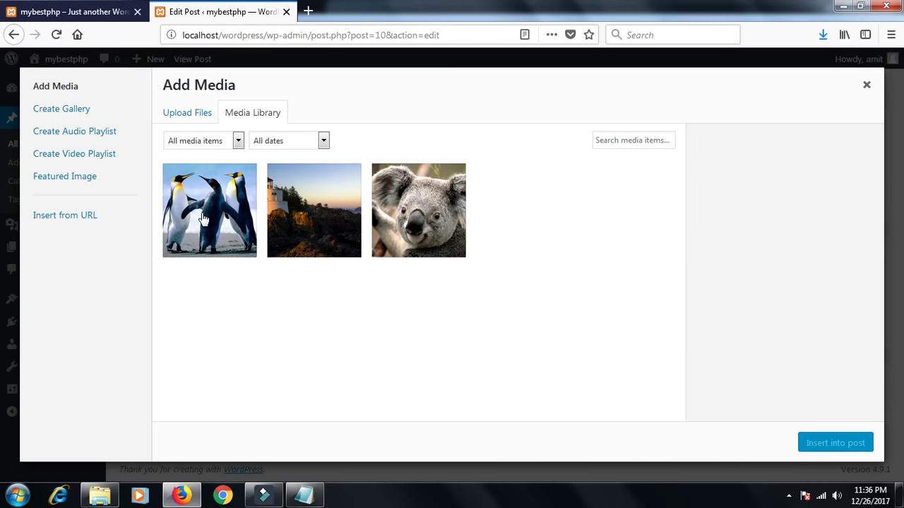
{"action": "left_click", "coordinate": [201, 217]}
{"action": "left_click", "coordinate": [290, 214]}
{"action": "left_click", "coordinate": [422, 220]}
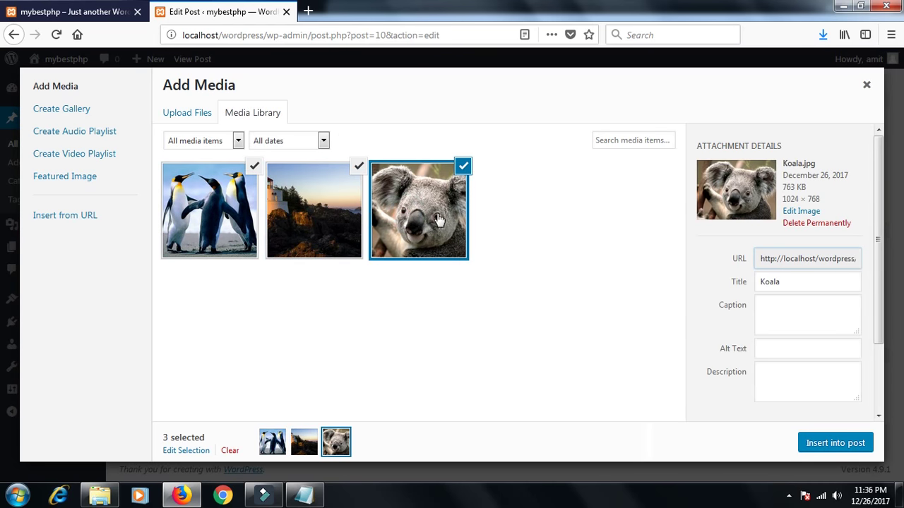
{"action": "left_click_drag", "start_coordinate": [876, 262], "coordinate": [878, 332]}
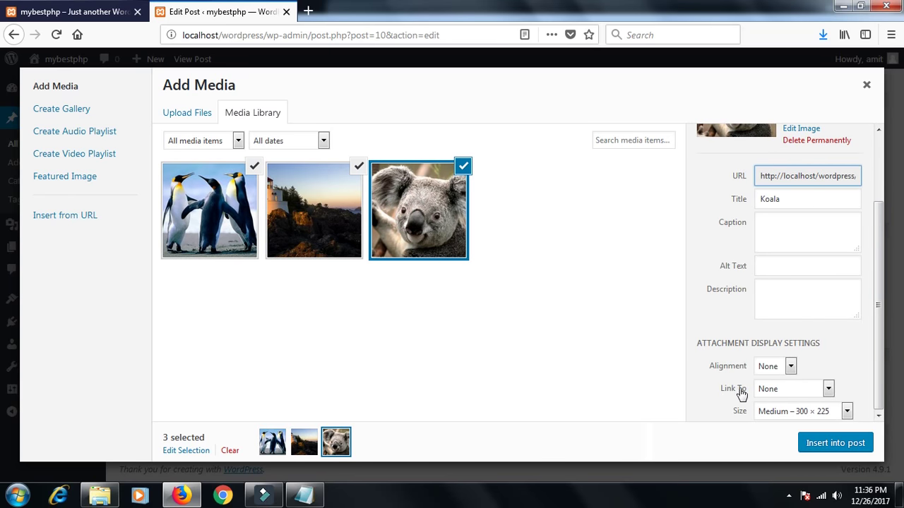
{"action": "left_click", "coordinate": [773, 389]}
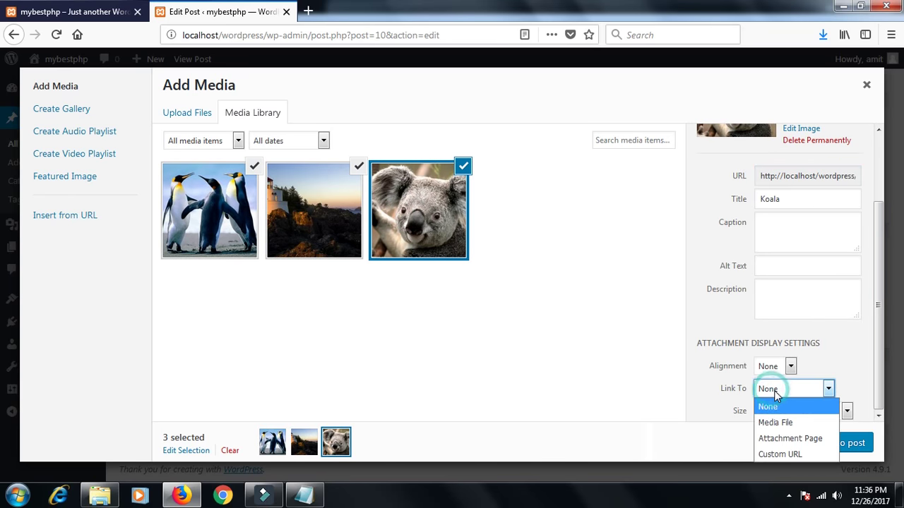
{"action": "left_click", "coordinate": [789, 423]}
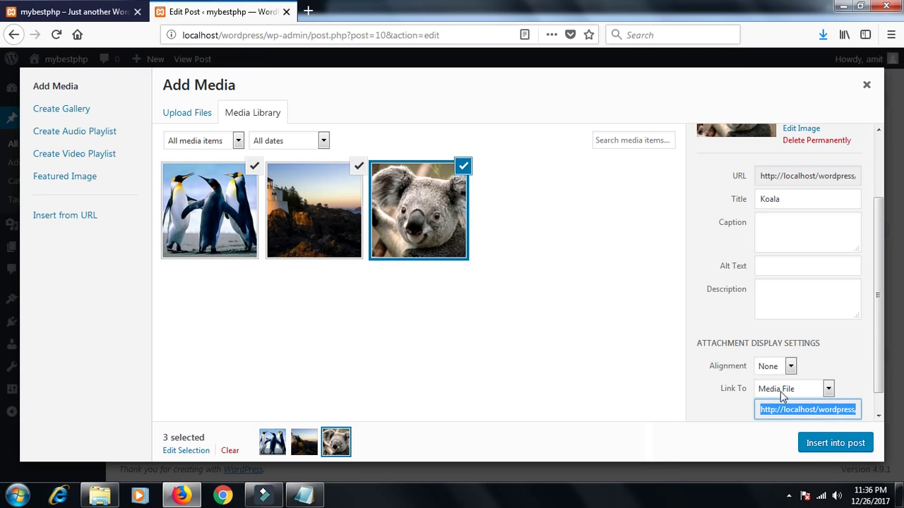
{"action": "left_click", "coordinate": [825, 445]}
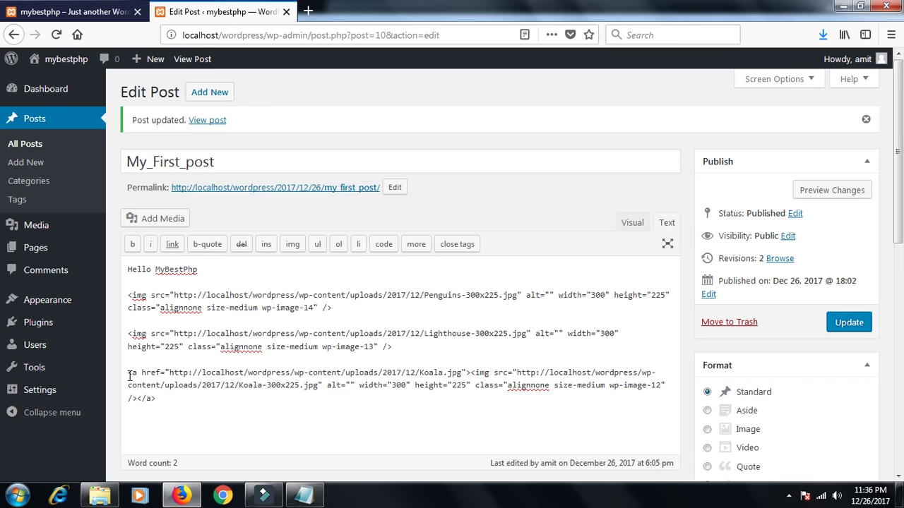
Delete the unlinked Penguins and Lighthouse image tags from the post, keeping the linked Koala image.
{"action": "left_click_drag", "start_coordinate": [130, 373], "coordinate": [479, 377]}
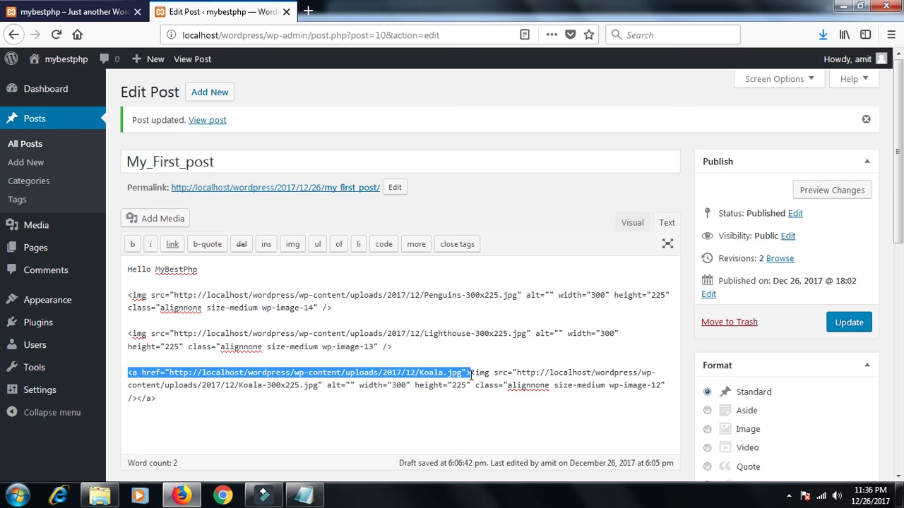
{"action": "left_click_drag", "start_coordinate": [391, 348], "coordinate": [125, 296]}
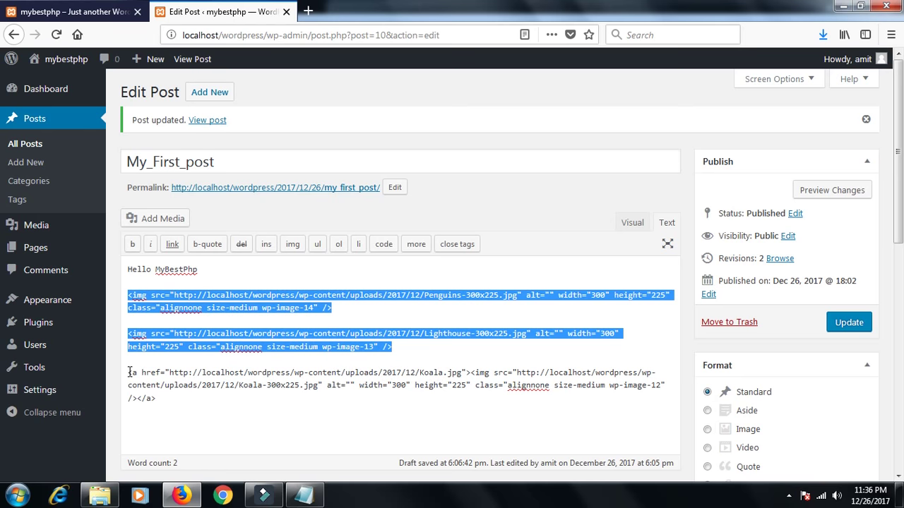
{"action": "left_click_drag", "start_coordinate": [130, 372], "coordinate": [200, 370]}
{"action": "left_click_drag", "start_coordinate": [393, 348], "coordinate": [117, 298]}
{"action": "key", "text": "Delete"}
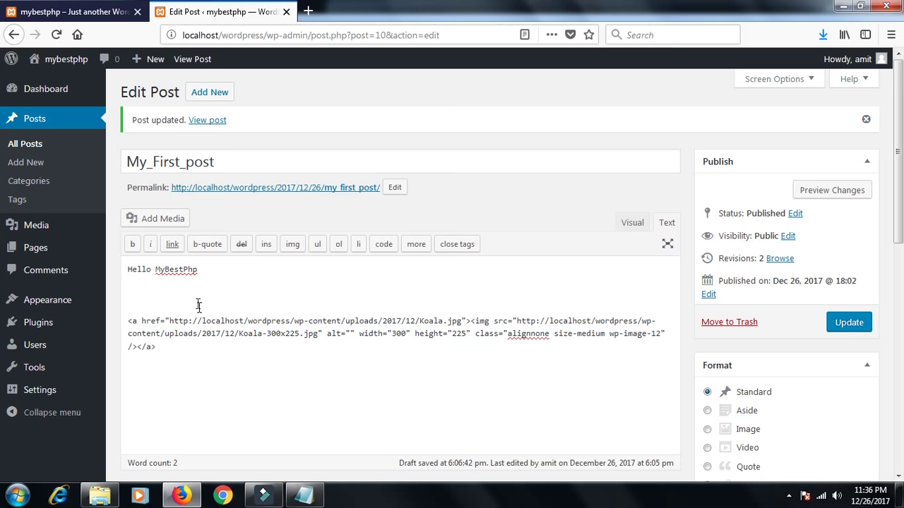
Insert another Koala image from the media library above the existing one, linked to its media file at medium size 300 × 225.
{"action": "left_click", "coordinate": [159, 218]}
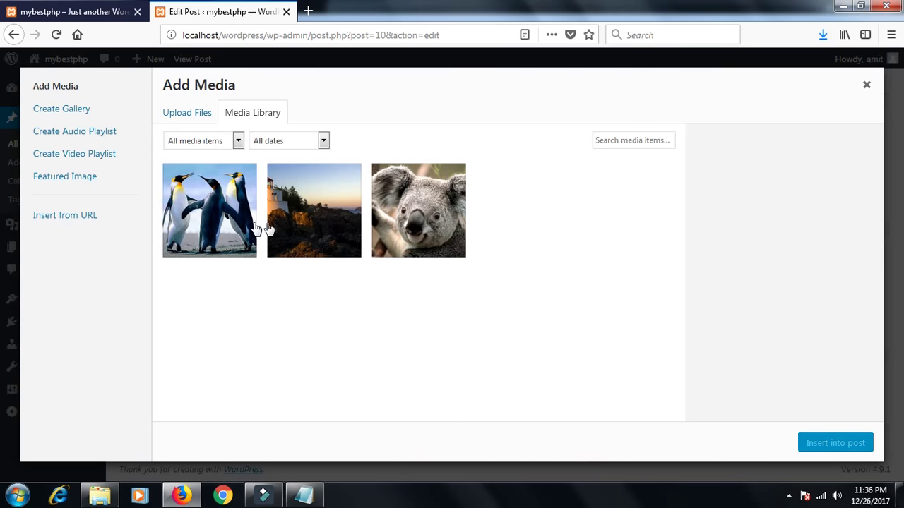
{"action": "left_click", "coordinate": [304, 223]}
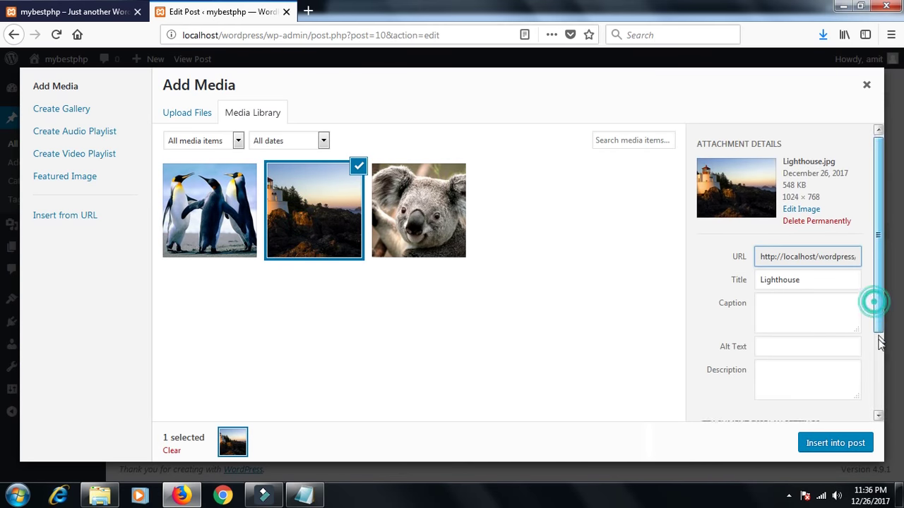
{"action": "left_click_drag", "start_coordinate": [874, 302], "coordinate": [874, 369]}
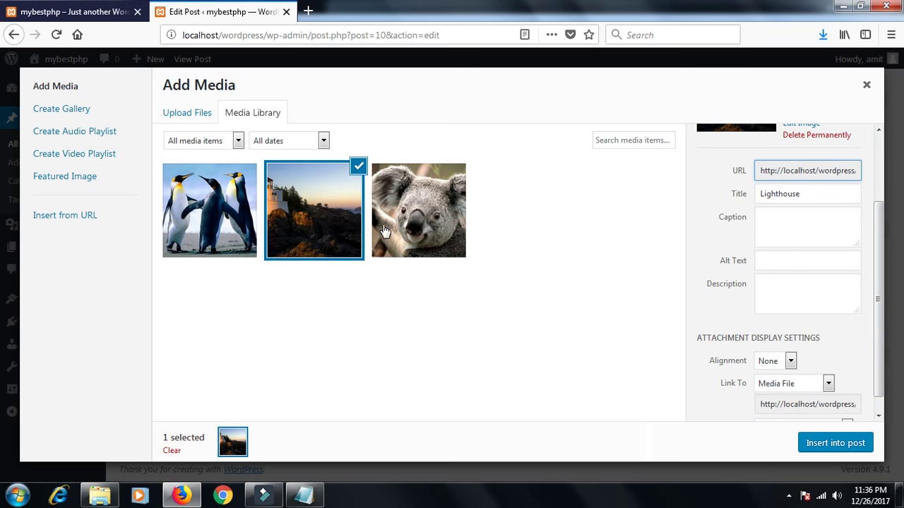
{"action": "left_click", "coordinate": [424, 218]}
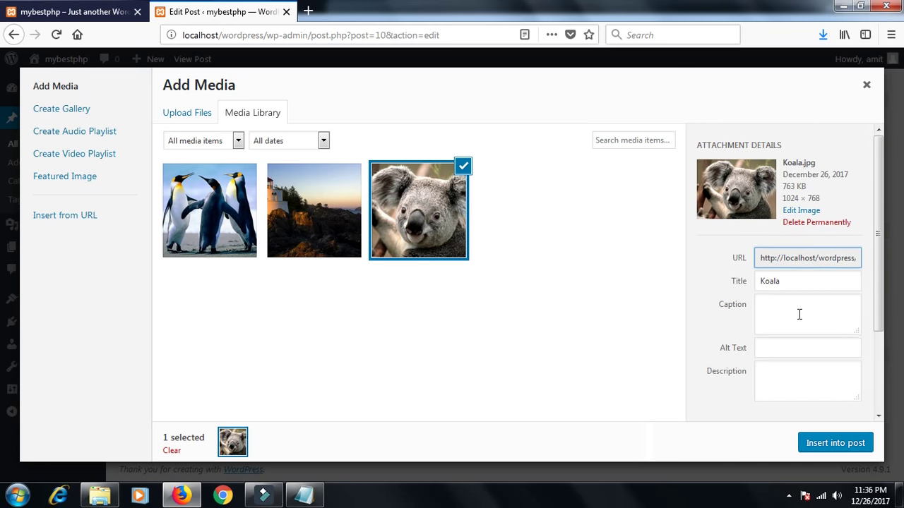
{"action": "scroll", "coordinate": [791, 353], "scroll_direction": "down", "scroll_amount": 3}
{"action": "left_click", "coordinate": [830, 443]}
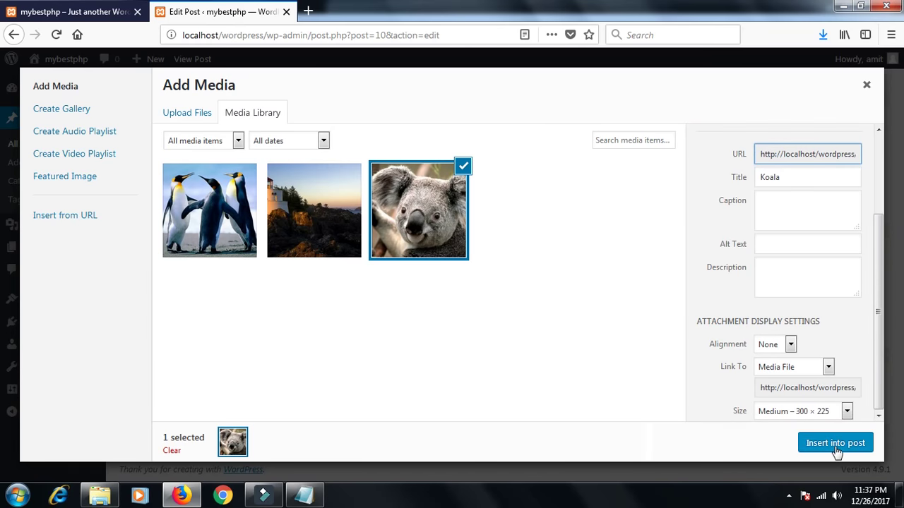
{"action": "type", "text": "<a href=\"http://localhost/wordpress/wp-content/uploads/2017/12/Koala.jpg\"><img src=\"http://localhost/wordpress/wp-content/uploads/2017/12/Koala-300x225.jpg\" alt=\"\" width=\"300\" height=\"225\" class=\"alignnone size-medium wp-image-12\" /></a>"}
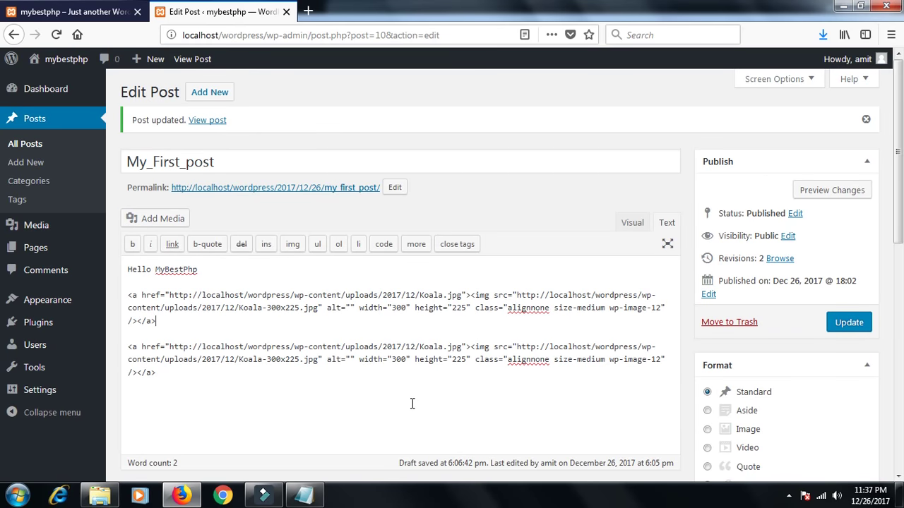
Replace the upper Koala image with the Penguins image, linked to its media file at medium size 300 × 225, and update the post.
{"action": "left_click_drag", "start_coordinate": [418, 292], "coordinate": [463, 295]}
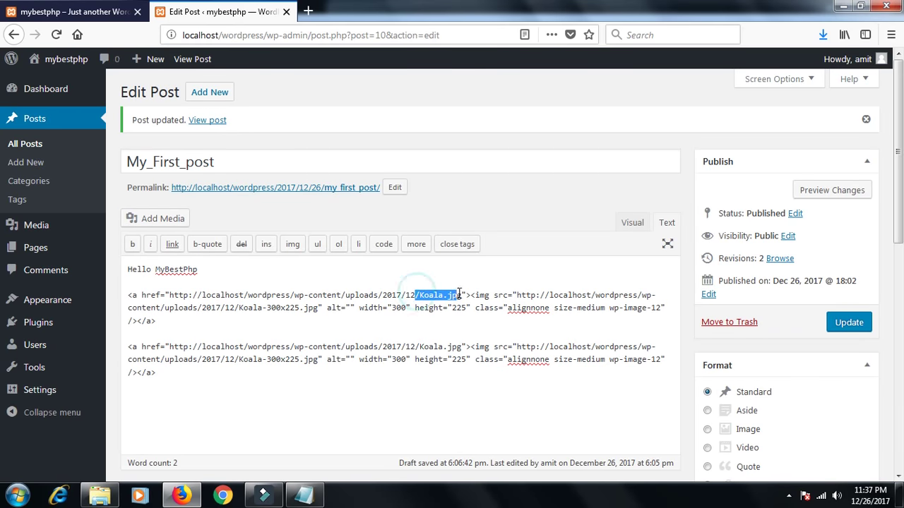
{"action": "left_click_drag", "start_coordinate": [415, 347], "coordinate": [488, 347]}
{"action": "left_click_drag", "start_coordinate": [248, 322], "coordinate": [81, 296]}
{"action": "key", "text": "Delete"}
{"action": "left_click", "coordinate": [158, 220]}
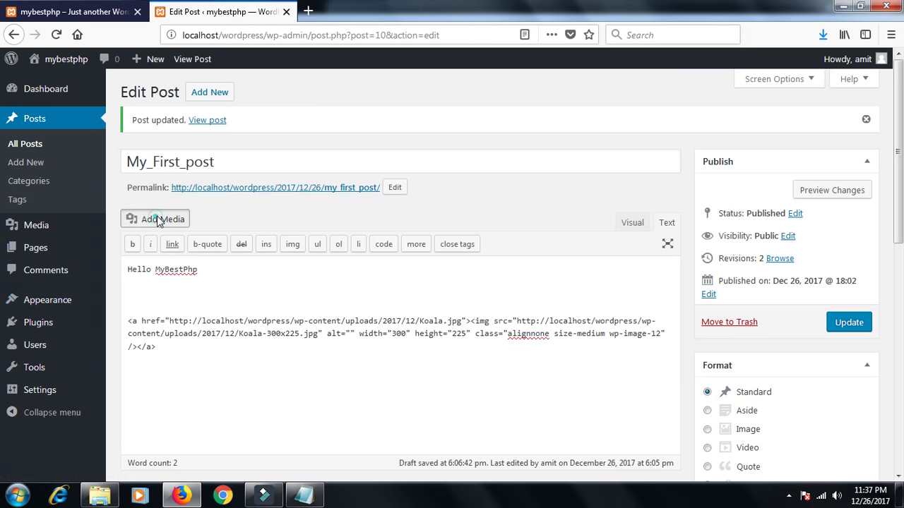
{"action": "left_click", "coordinate": [204, 219]}
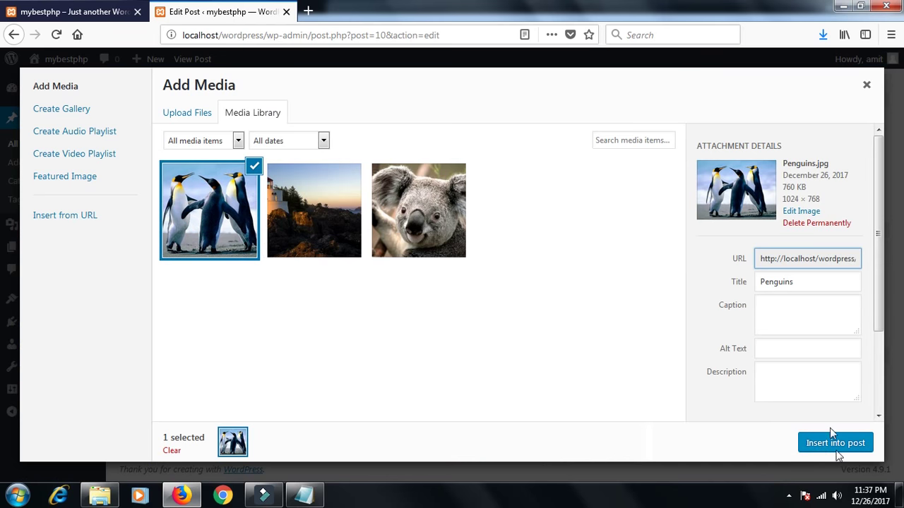
{"action": "scroll", "coordinate": [879, 313], "scroll_direction": "down", "scroll_amount": 3}
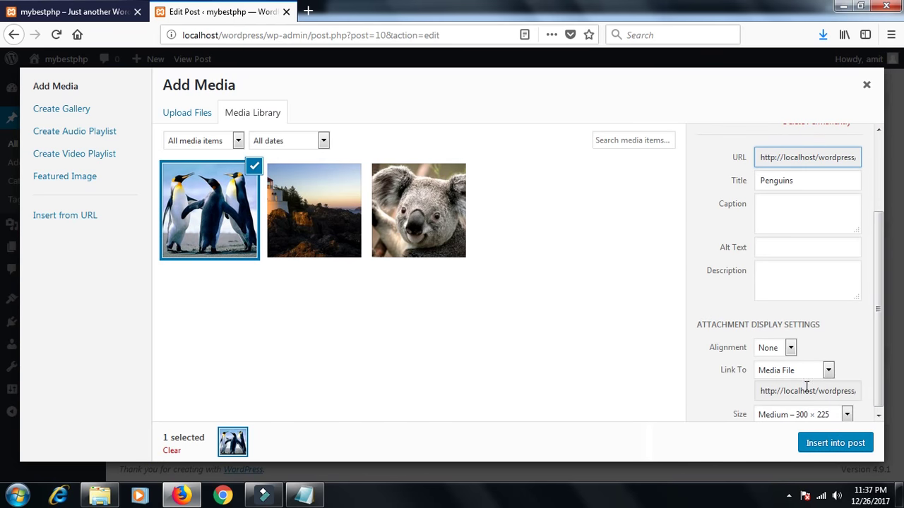
{"action": "left_click", "coordinate": [830, 445]}
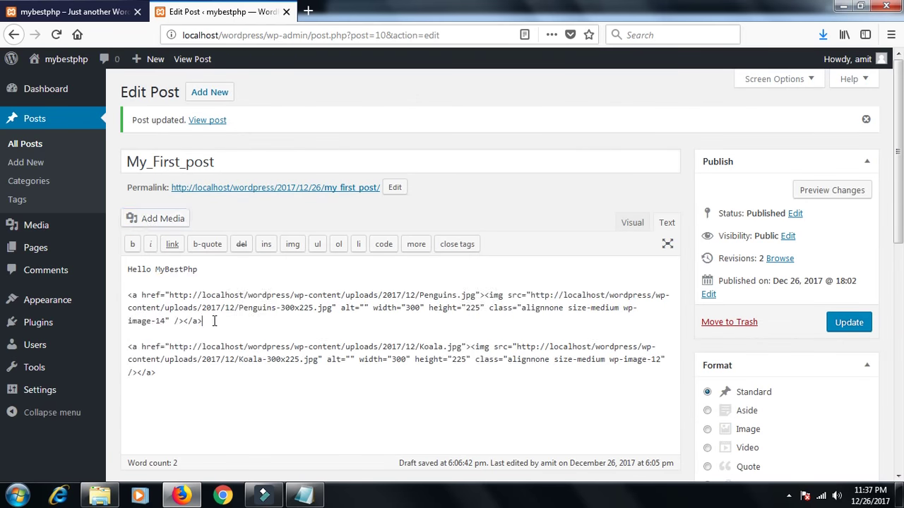
{"action": "left_click", "coordinate": [861, 326]}
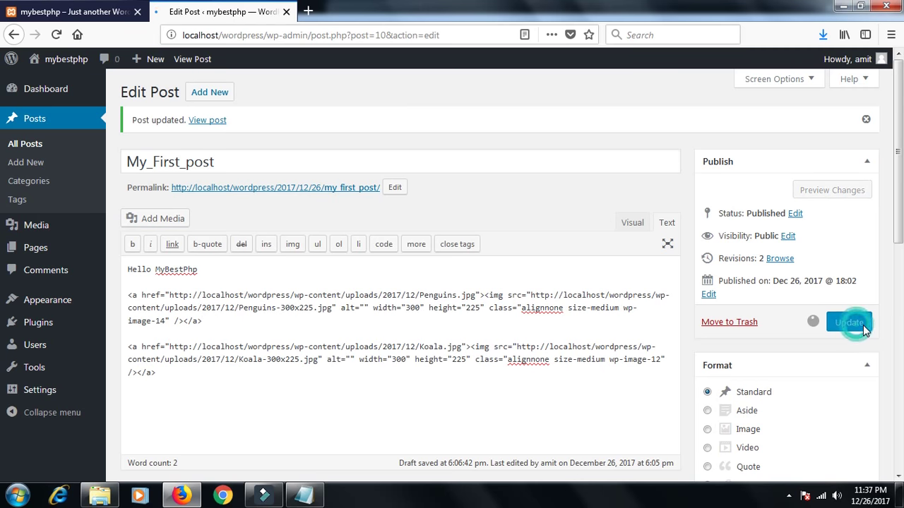
Reload the site's front page and test the Penguins and Koala image links, returning to the page after each.
{"action": "left_click", "coordinate": [77, 11]}
{"action": "left_click", "coordinate": [53, 35]}
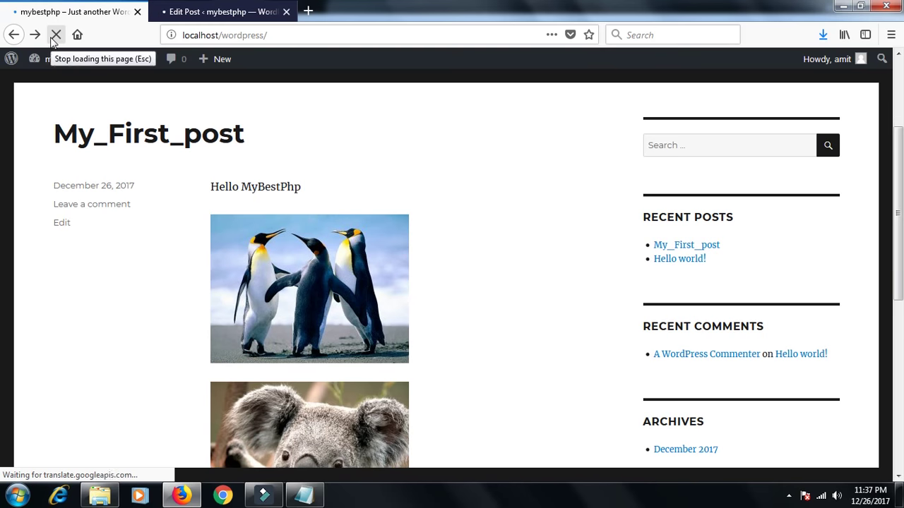
{"action": "left_click", "coordinate": [309, 277]}
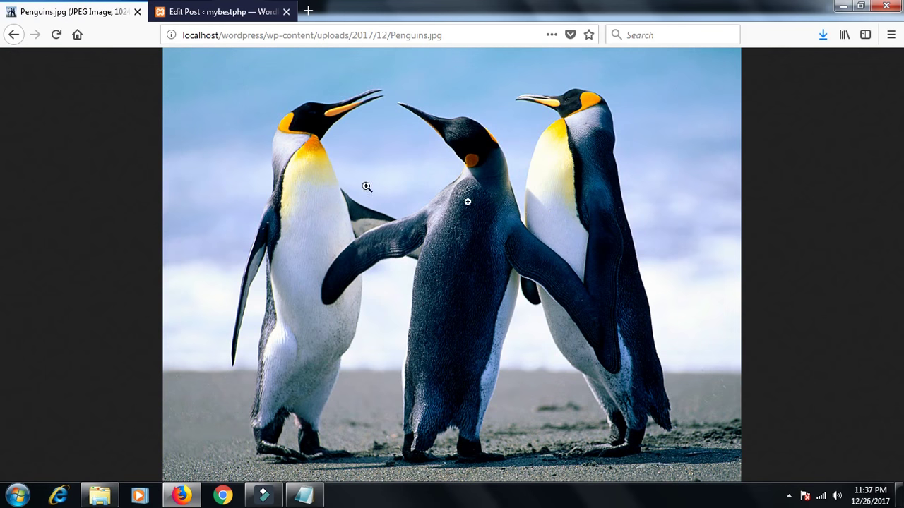
{"action": "left_click", "coordinate": [13, 37]}
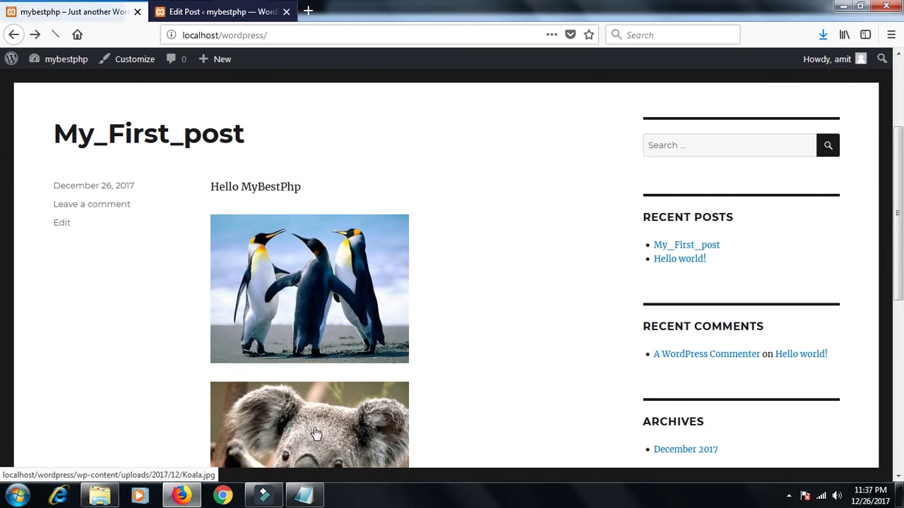
{"action": "scroll", "coordinate": [318, 423], "scroll_direction": "down", "scroll_amount": 2}
{"action": "left_click", "coordinate": [306, 382]}
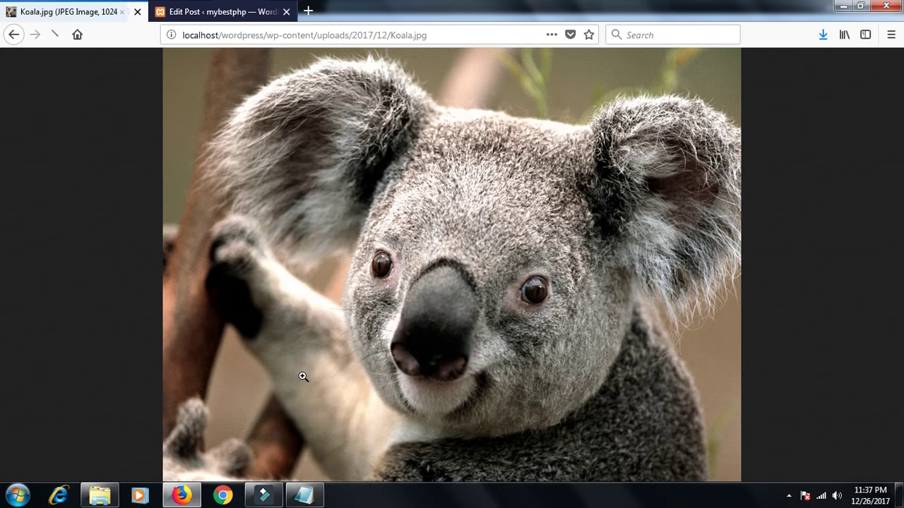
{"action": "left_click", "coordinate": [14, 34]}
Remove the blank line between the Penguins and Koala tags in the post editor, update the post and reload the site.
{"action": "left_click", "coordinate": [182, 10]}
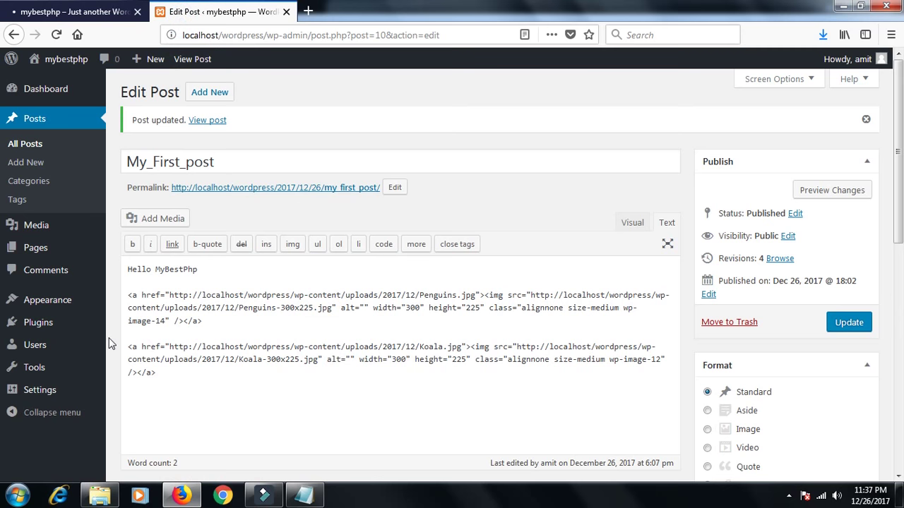
{"action": "left_click", "coordinate": [128, 347]}
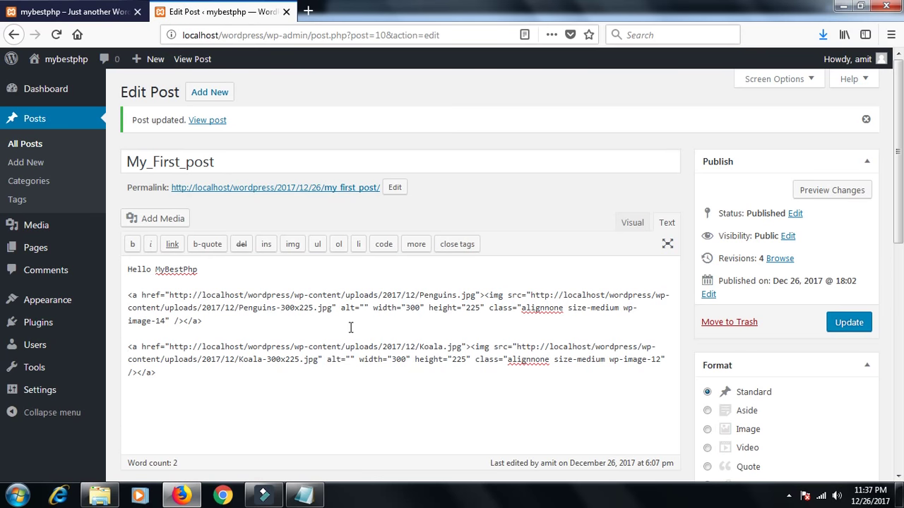
{"action": "key", "text": "BackSpace"}
{"action": "key", "text": "BackSpace"}
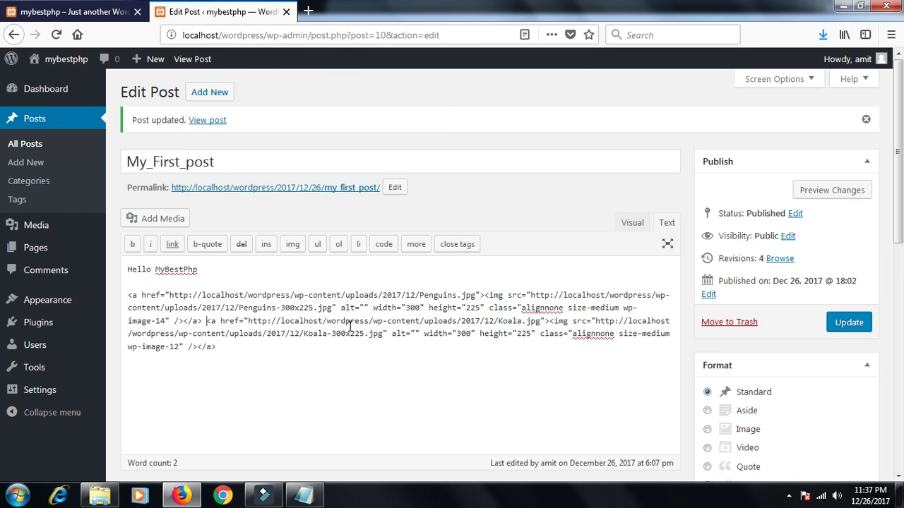
{"action": "left_click", "coordinate": [856, 325]}
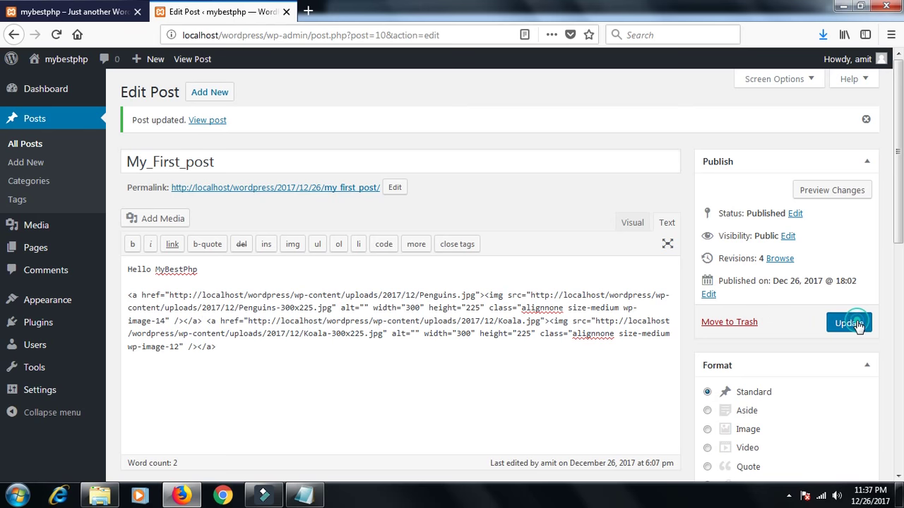
{"action": "left_click", "coordinate": [41, 7]}
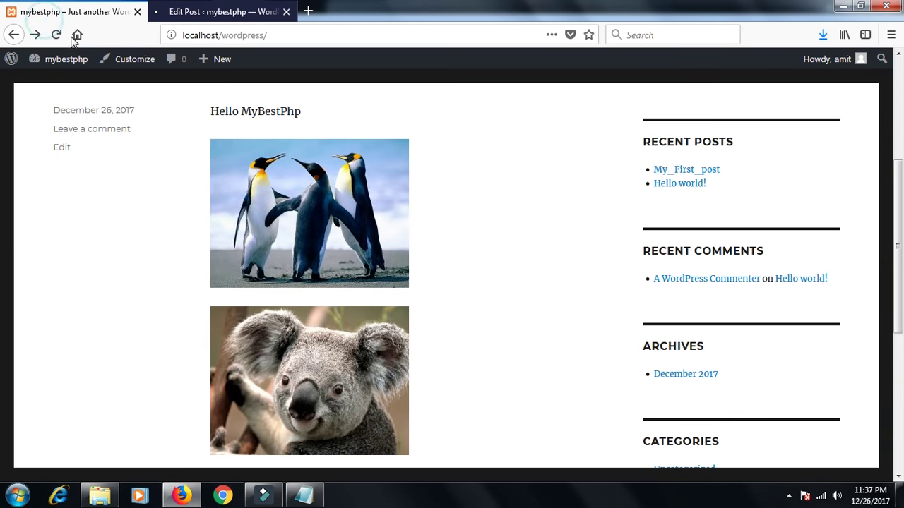
{"action": "left_click", "coordinate": [55, 35]}
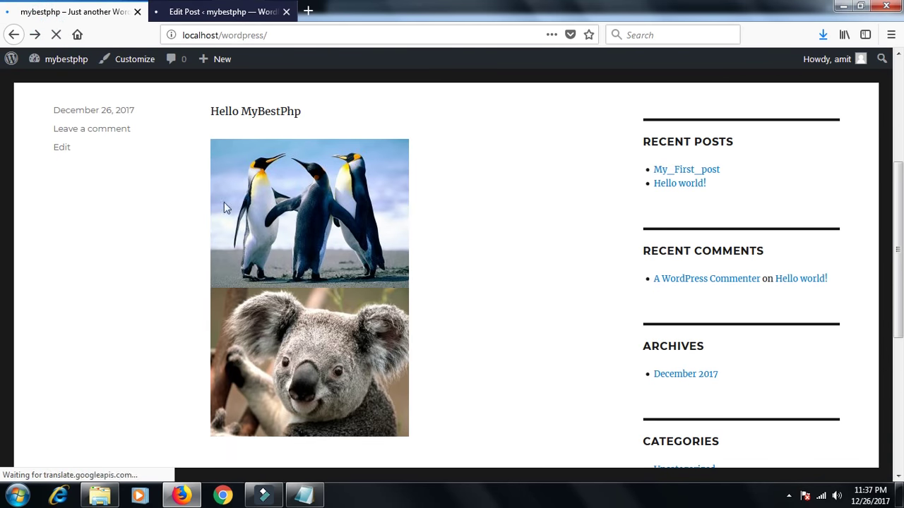
Set the width of both the Penguins and Koala images to 100, update the post and reload the site.
{"action": "left_click", "coordinate": [219, 11]}
{"action": "left_click_drag", "start_coordinate": [405, 308], "coordinate": [411, 308]}
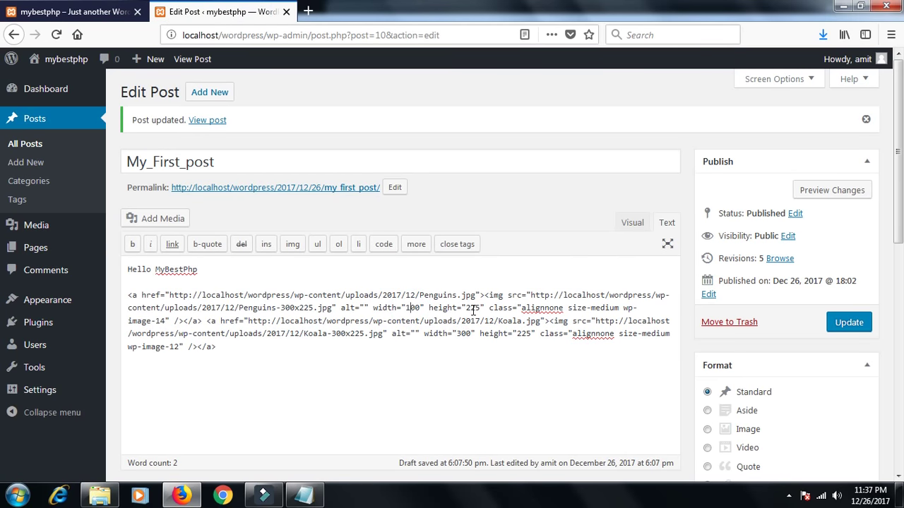
{"action": "left_click_drag", "start_coordinate": [462, 333], "coordinate": [457, 334]}
{"action": "type", "text": "1"}
{"action": "left_click", "coordinate": [851, 326]}
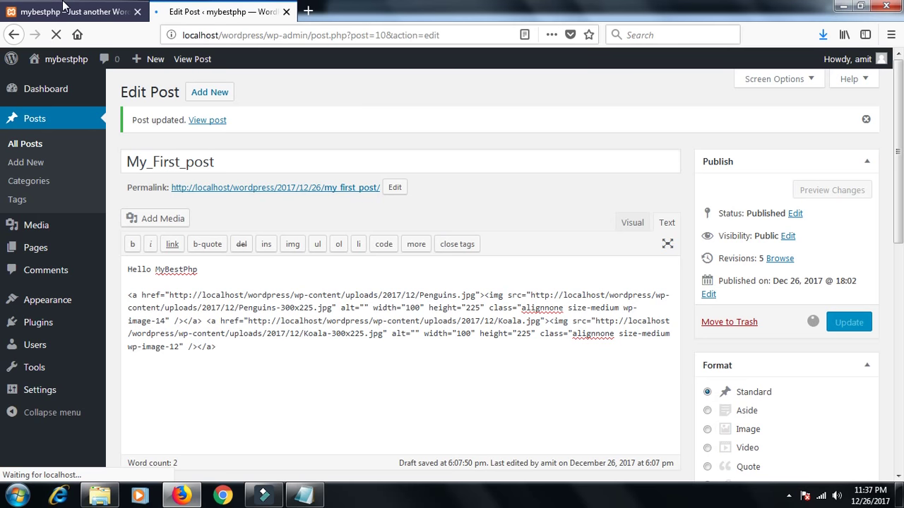
{"action": "left_click", "coordinate": [64, 7]}
{"action": "left_click", "coordinate": [55, 35]}
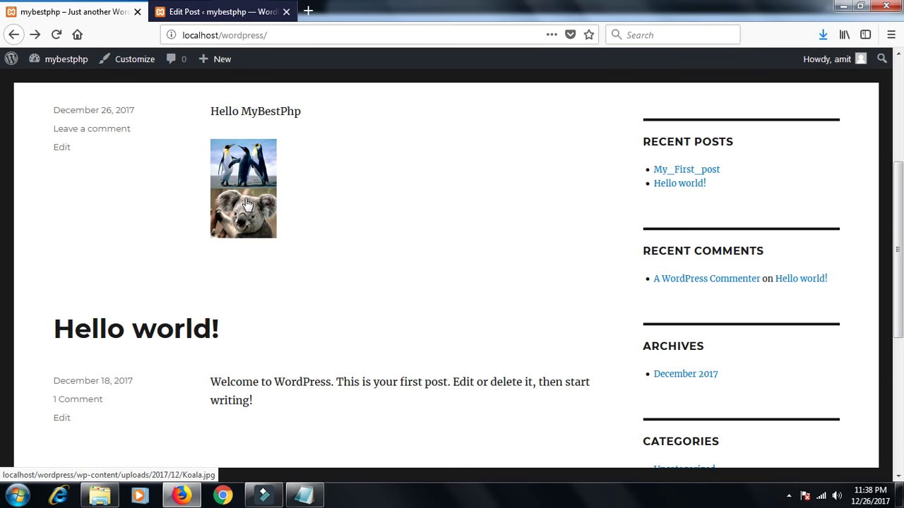
Set the height of both the Penguins and Koala images to 325, update the post and reload the site.
{"action": "left_click", "coordinate": [211, 11]}
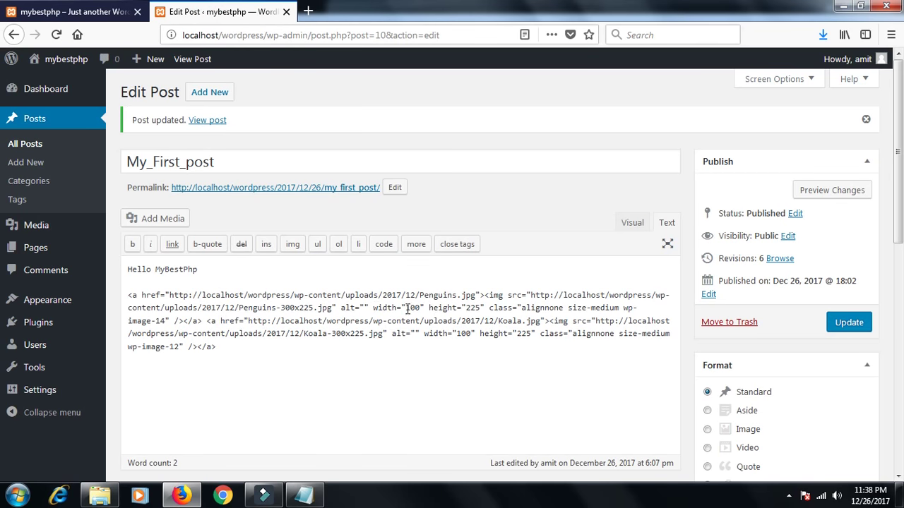
{"action": "left_click", "coordinate": [467, 309]}
{"action": "left_click", "coordinate": [521, 337]}
{"action": "type", "text": "3"}
{"action": "left_click", "coordinate": [846, 326]}
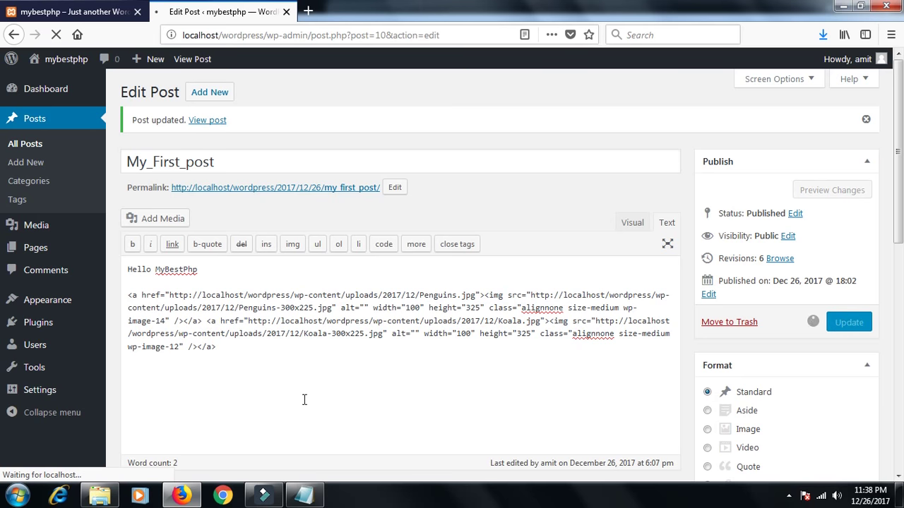
{"action": "left_click", "coordinate": [71, 11]}
{"action": "left_click", "coordinate": [55, 37]}
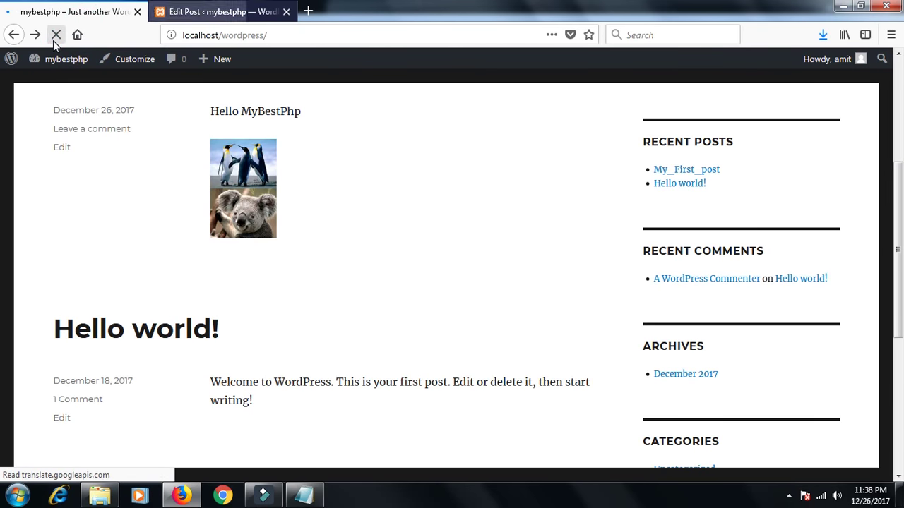
{"action": "left_click", "coordinate": [55, 35]}
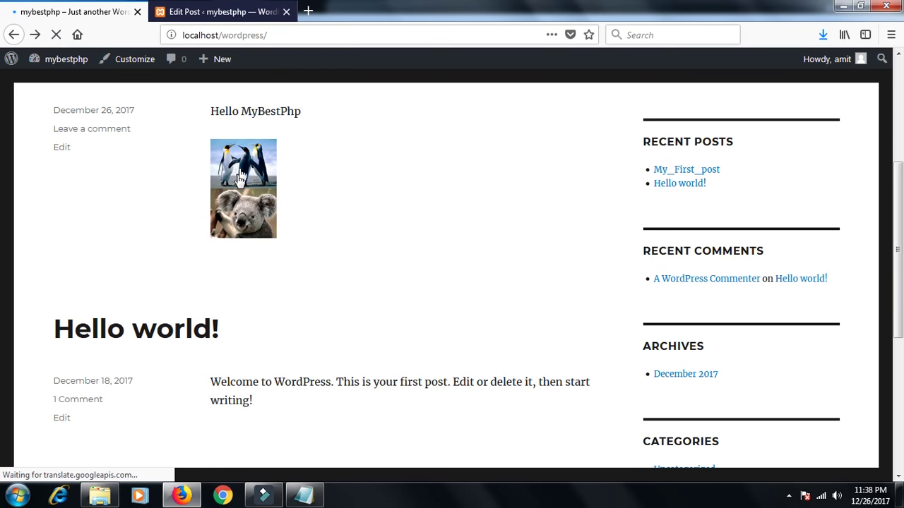
Set both images' width to 200, update the post and test the Penguins image link on the reloaded site.
{"action": "left_click", "coordinate": [218, 10]}
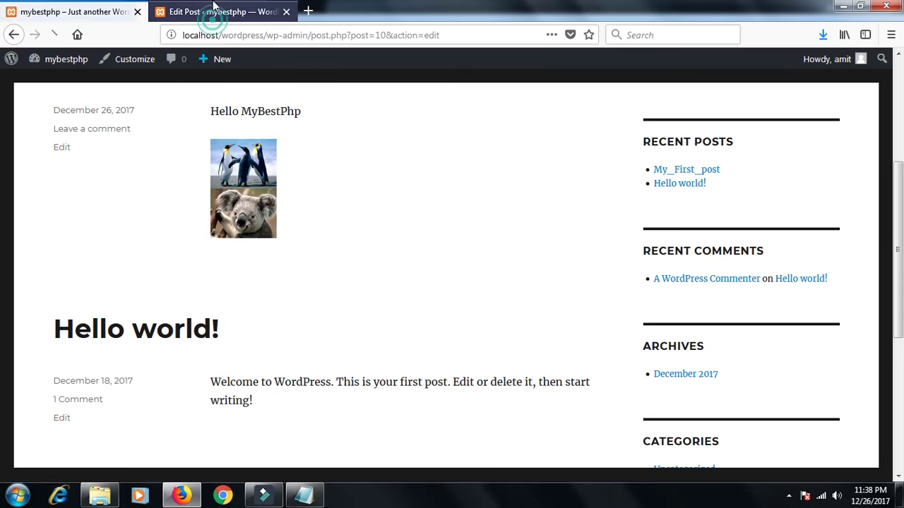
{"action": "left_click_drag", "start_coordinate": [412, 308], "coordinate": [406, 308]}
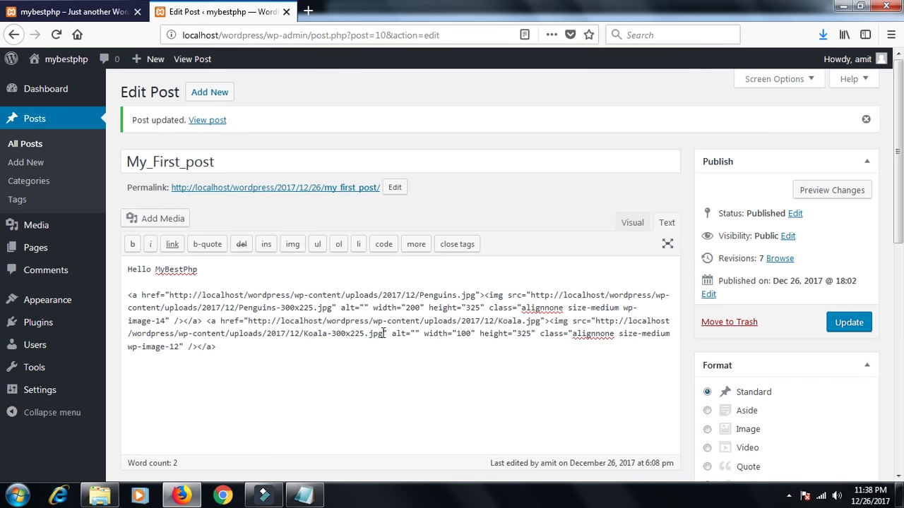
{"action": "left_click_drag", "start_coordinate": [462, 335], "coordinate": [458, 334]}
{"action": "type", "text": "2"}
{"action": "left_click", "coordinate": [850, 323]}
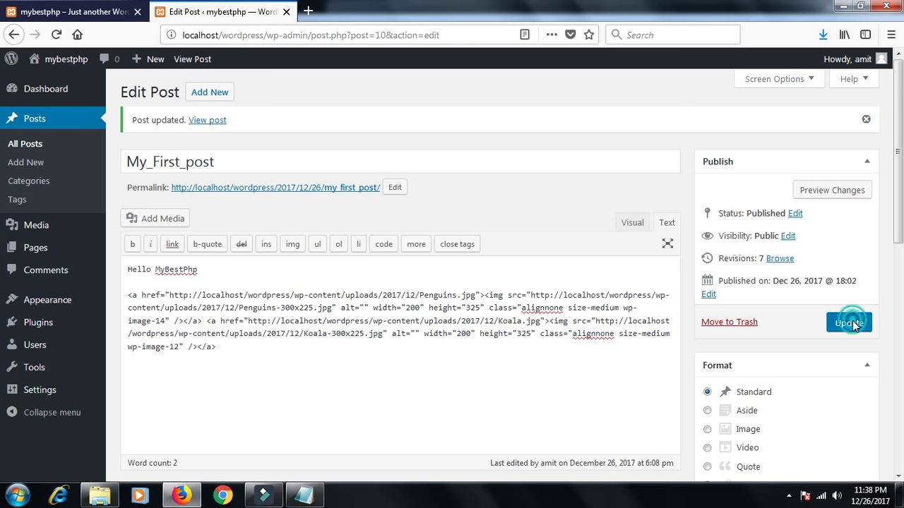
{"action": "left_click", "coordinate": [77, 10]}
{"action": "left_click", "coordinate": [56, 35]}
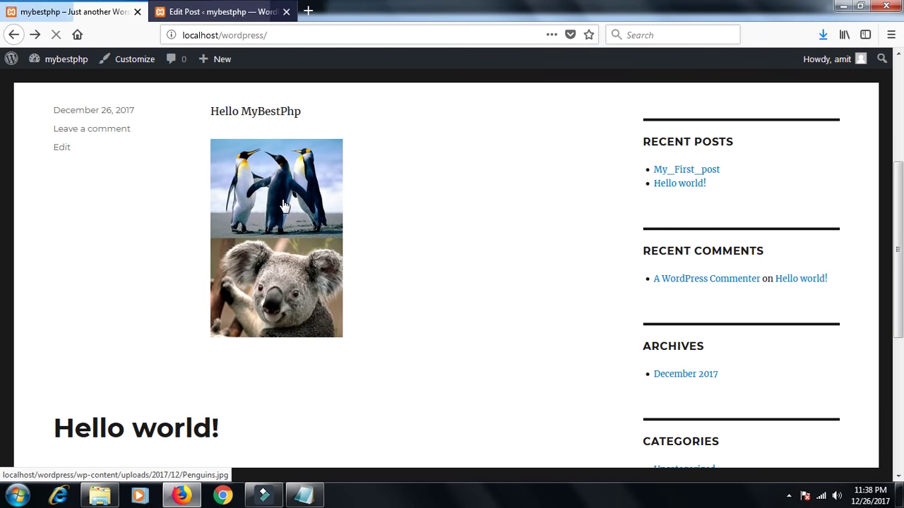
{"action": "left_click", "coordinate": [282, 200]}
{"action": "left_click", "coordinate": [13, 34]}
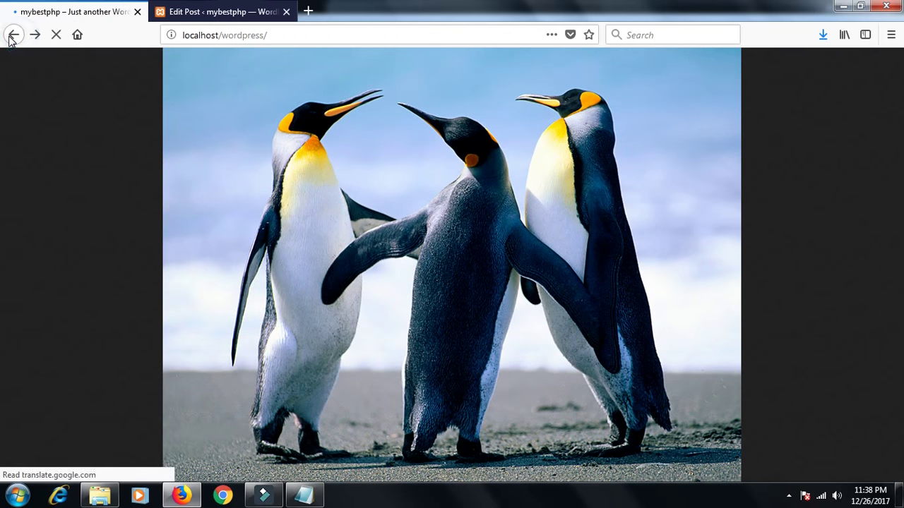
Switch to Notepad and add "thanks for watching this video if u like please click on like button and subscribe" below the notes.
{"action": "left_click", "coordinate": [304, 495]}
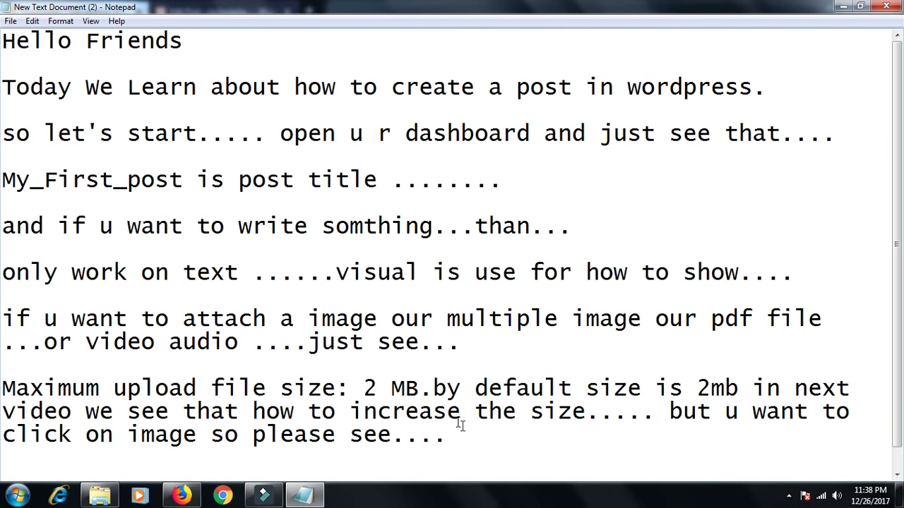
{"action": "key", "text": "Return"}
{"action": "key", "text": "Return"}
{"action": "key", "text": "Return"}
{"action": "type", "text": "thanks"}
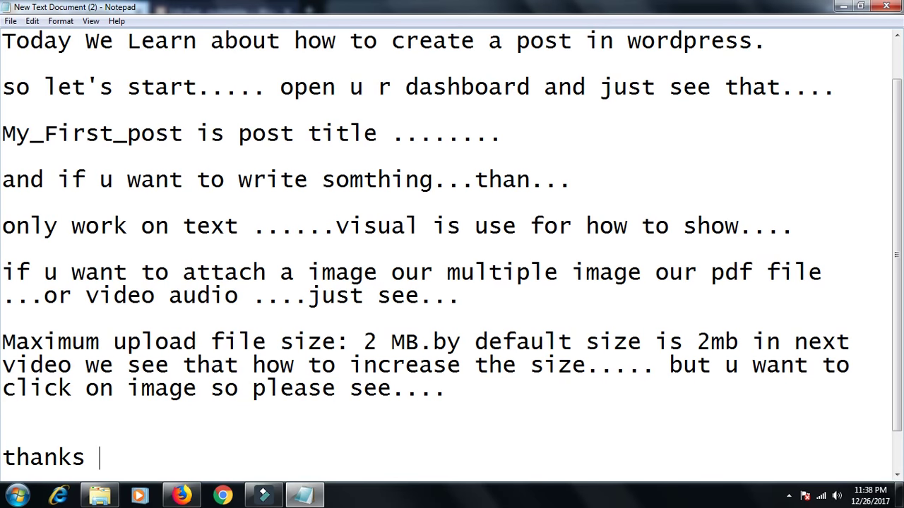
{"action": "type", "text": " for watchi"}
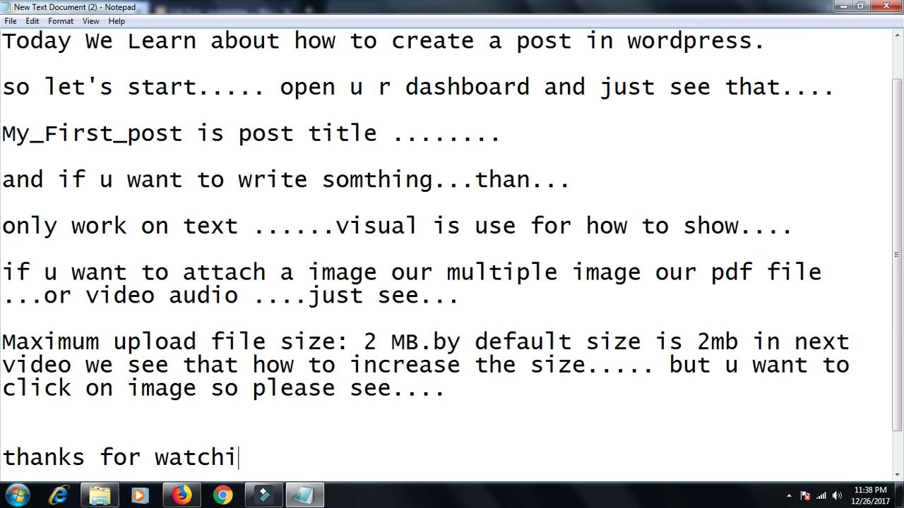
{"action": "type", "text": "ng this "}
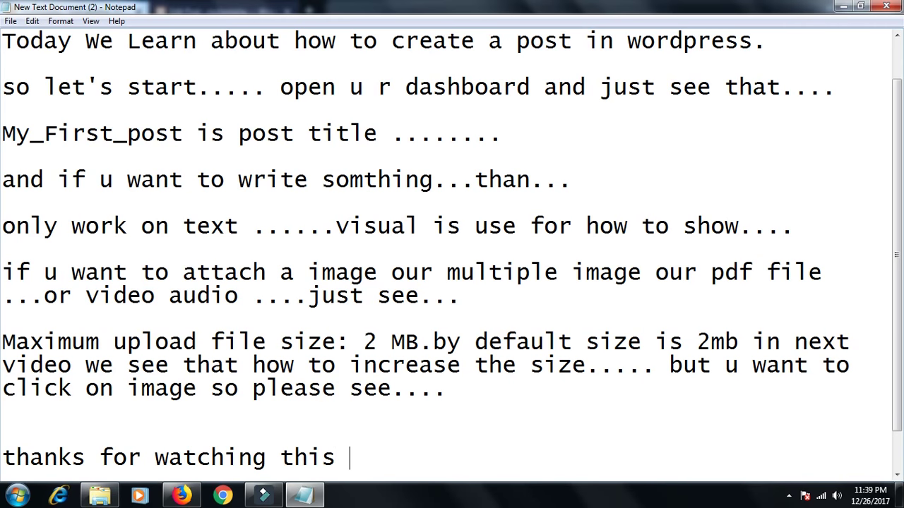
{"action": "type", "text": "video if u"}
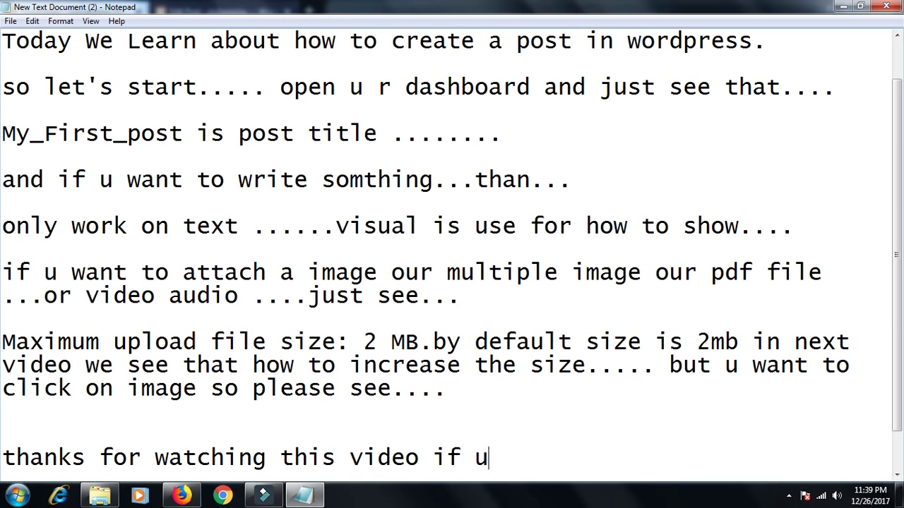
{"action": "type", "text": " like"}
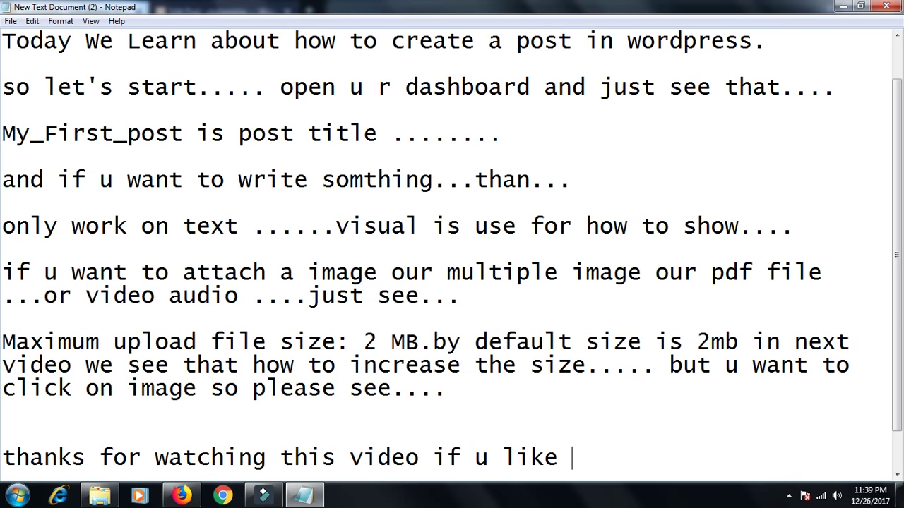
{"action": "type", "text": " please click on like by"}
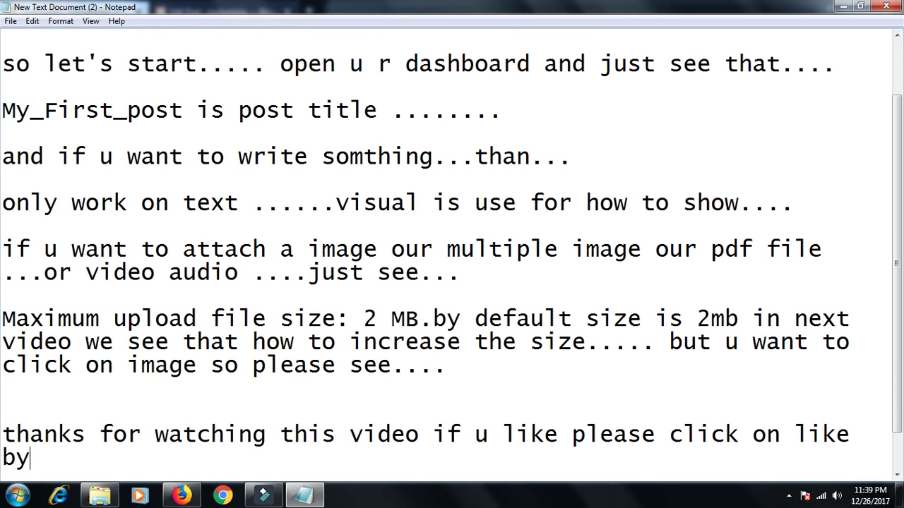
{"action": "key", "text": "BackSpace"}
{"action": "type", "text": "utton "}
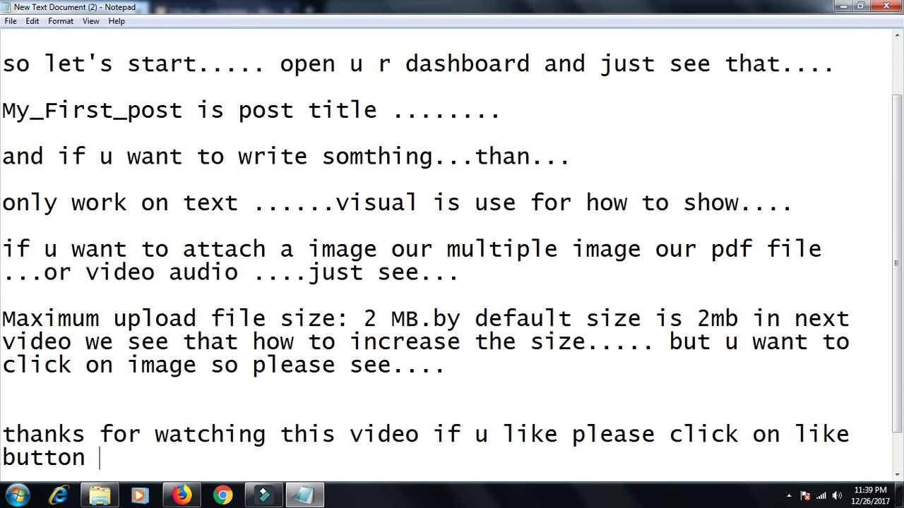
{"action": "type", "text": "and sub"}
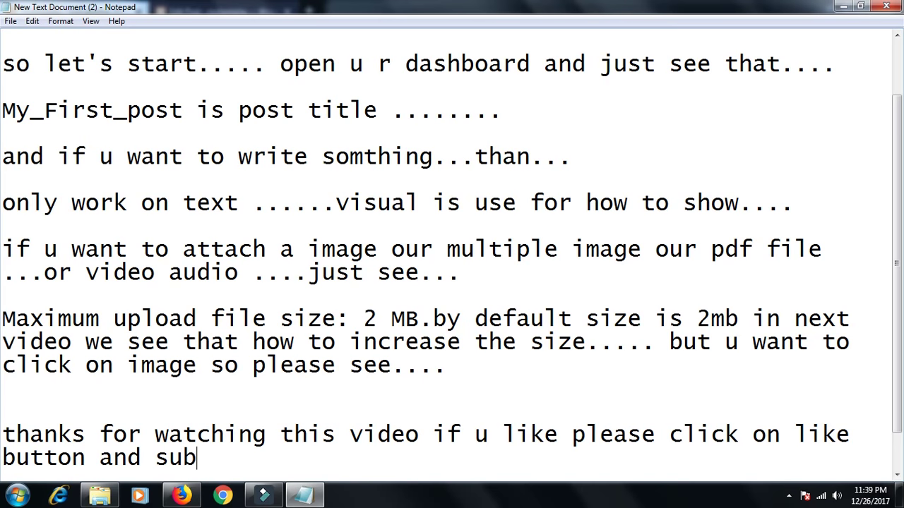
{"action": "type", "text": "scribe"}
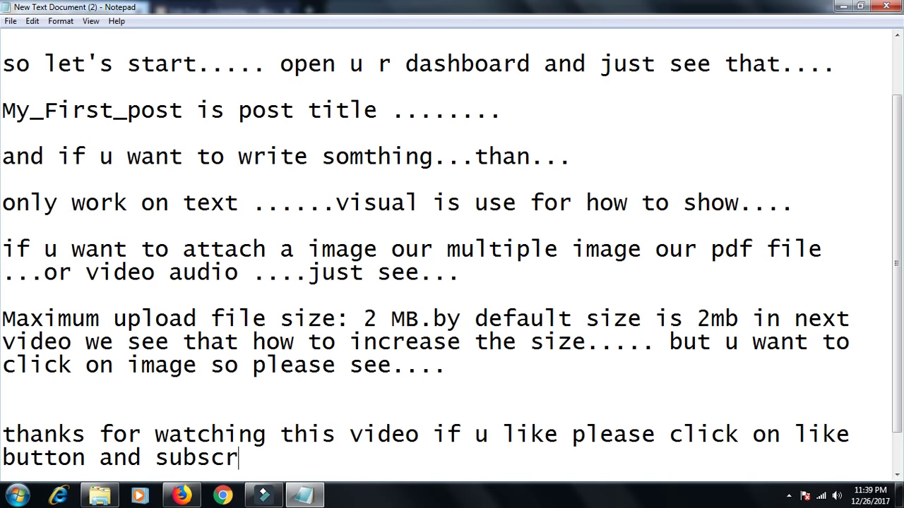